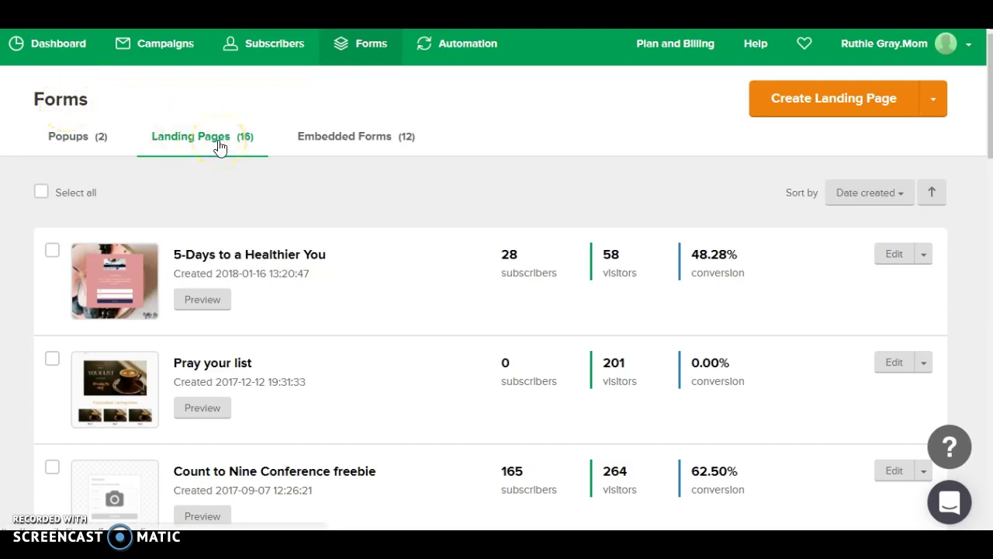
# Create a new landing page named "Ho hum" and continue to the subscriber group selection.
pyautogui.click(830, 104)
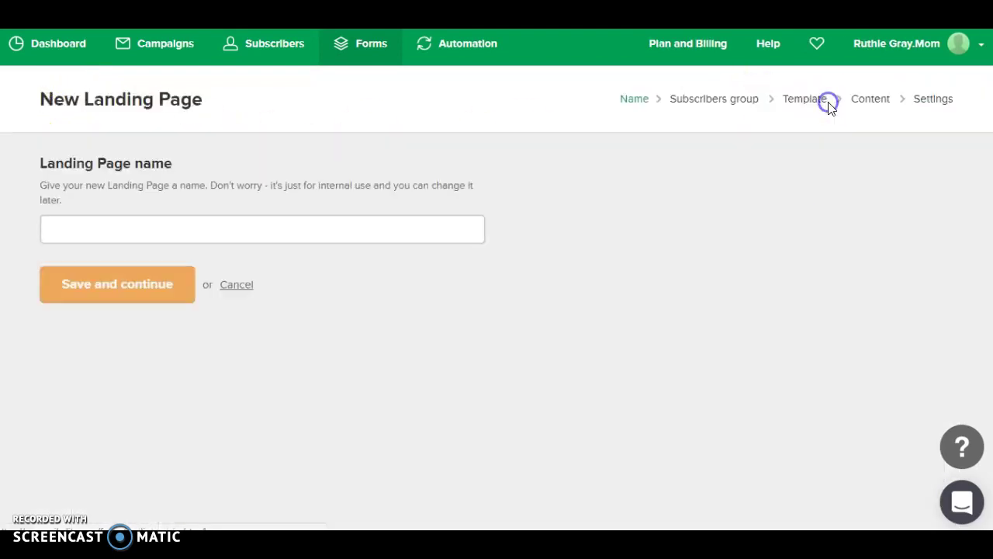
pyautogui.click(327, 228)
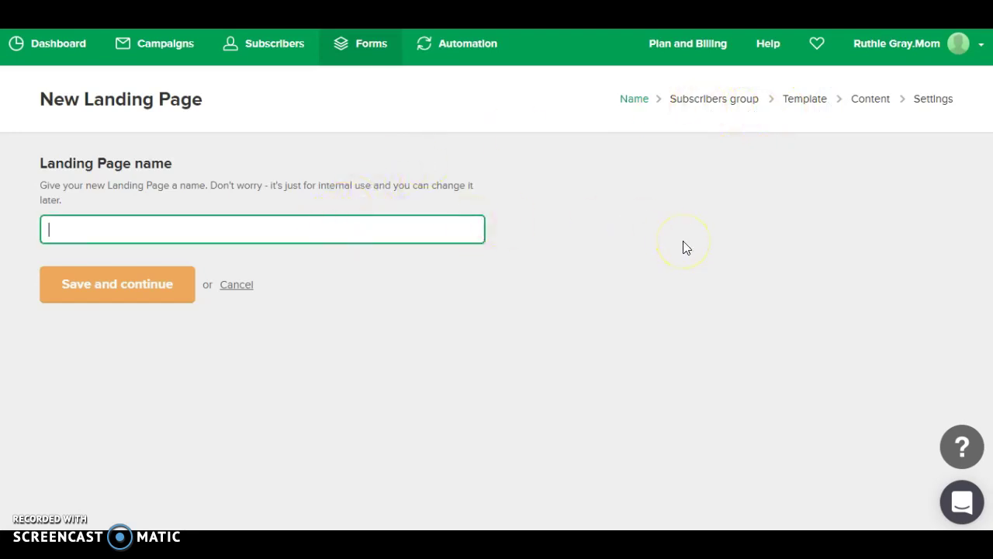
pyautogui.write('Ho hum')
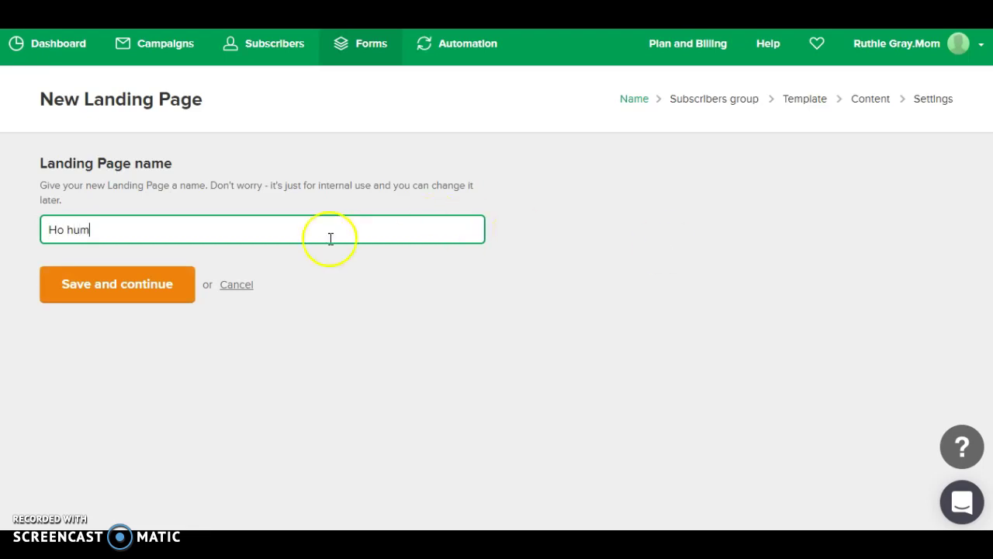
pyautogui.click(98, 287)
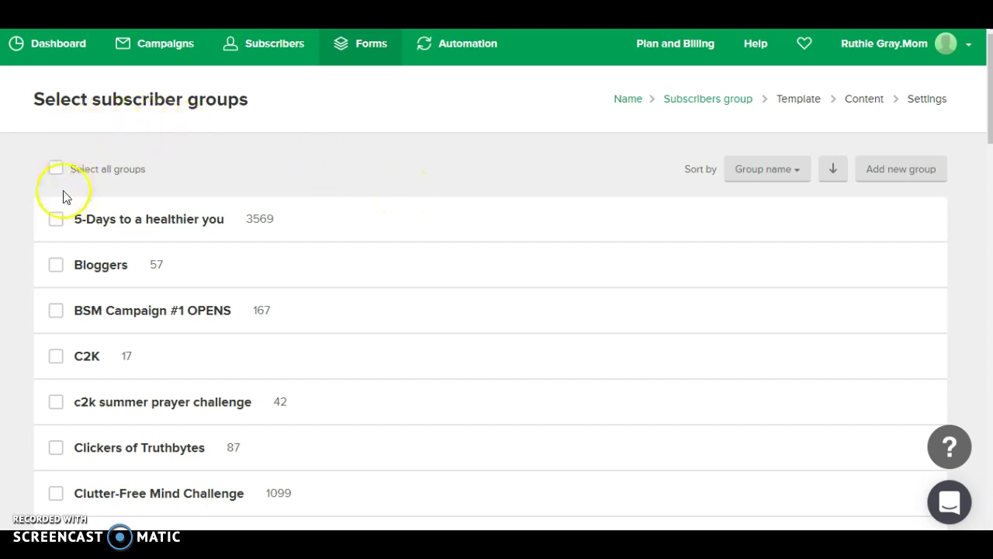
# Assign the Bloggers subscriber group to the landing page and continue to the template selection.
pyautogui.click(55, 271)
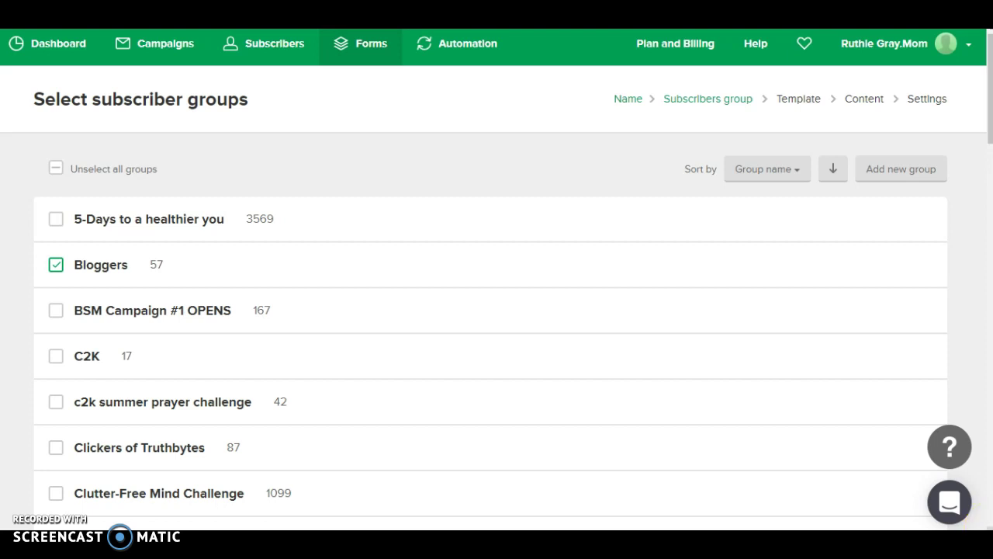
pyautogui.scroll(-6, 496, 279)
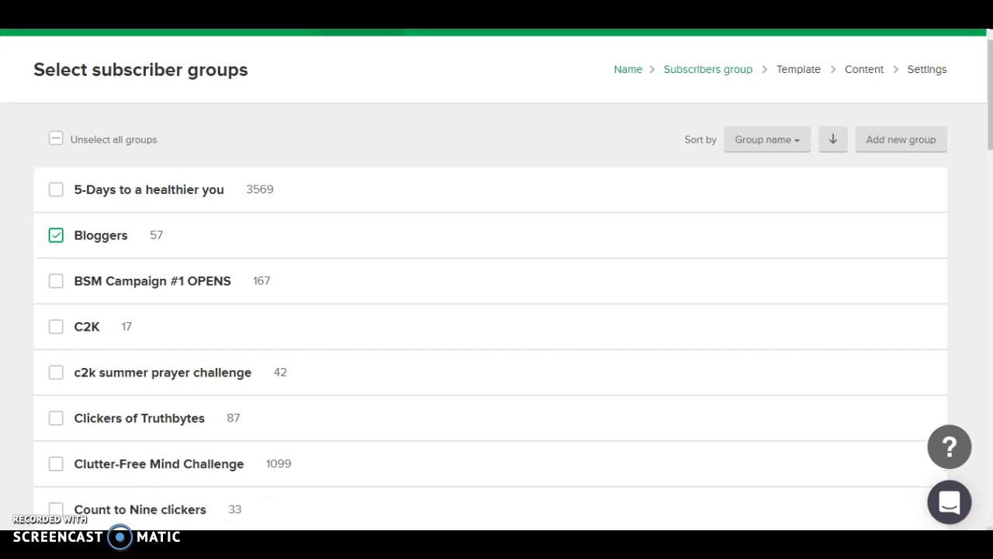
pyautogui.scroll(-15, 497, 280)
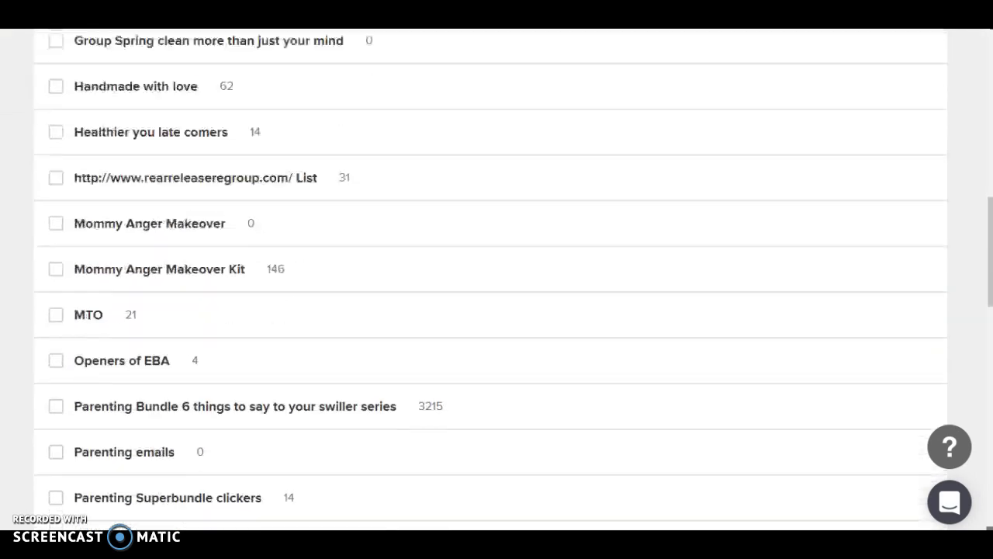
pyautogui.scroll(-3, 496, 280)
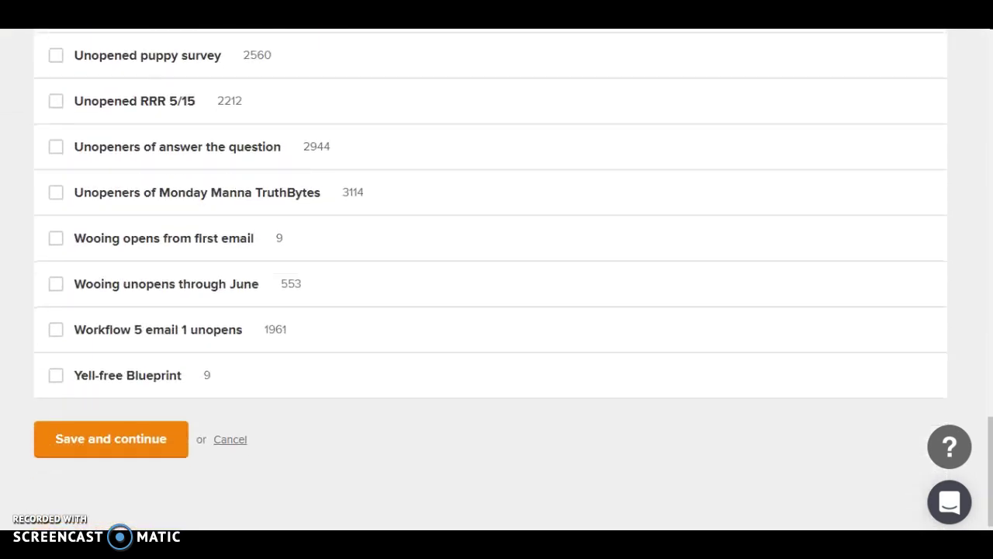
pyautogui.click(151, 439)
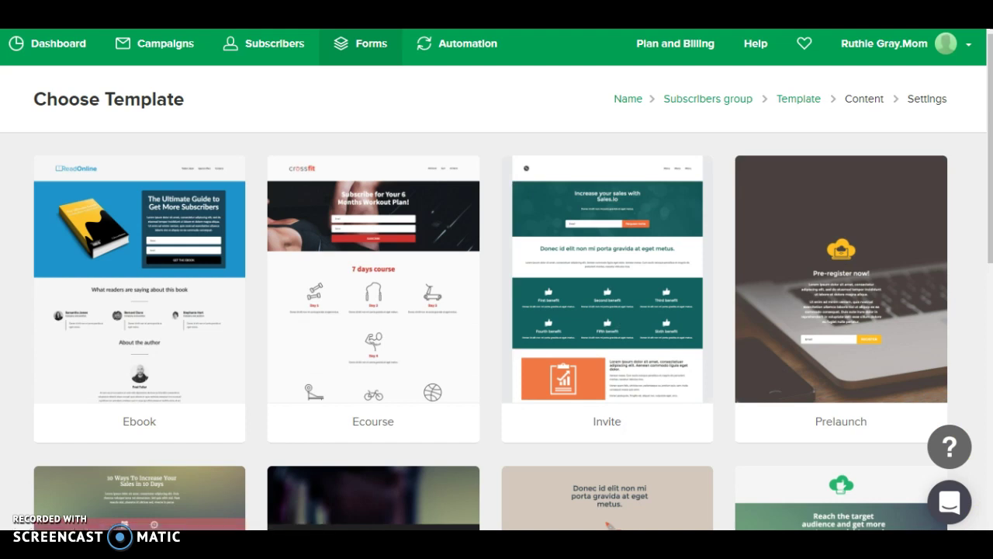
# Look through the available landing page templates and select the Ecourse template.
pyautogui.scroll(-5, 497, 280)
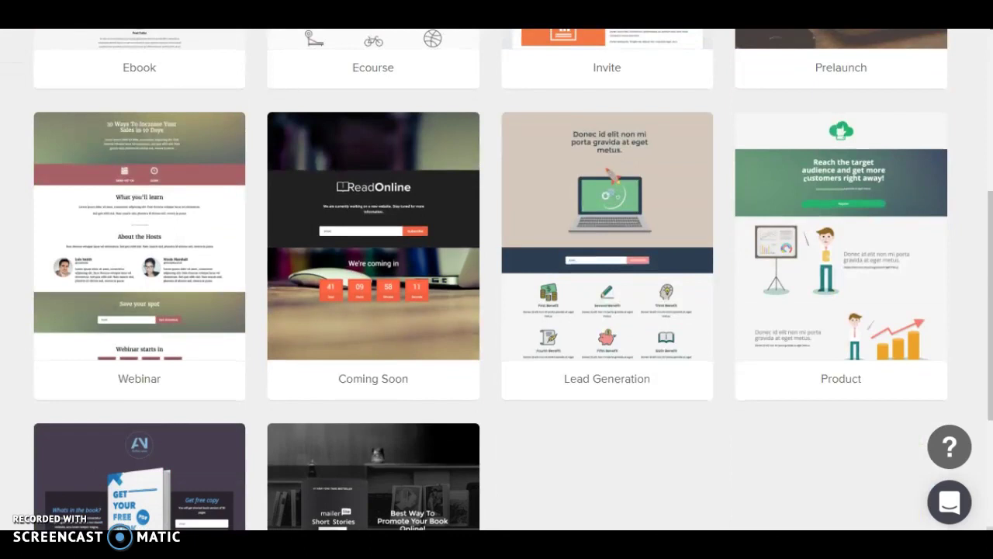
pyautogui.scroll(-1, 497, 279)
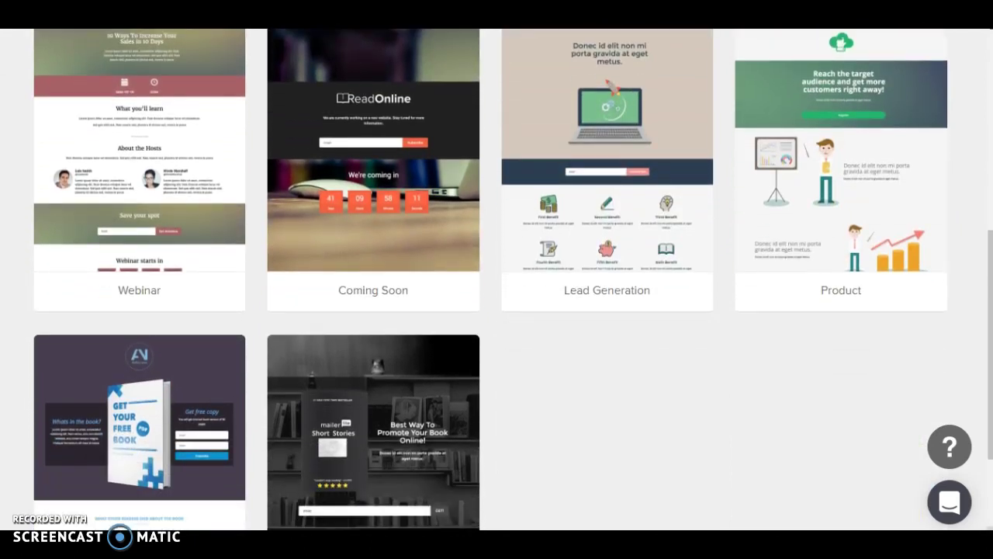
pyautogui.scroll(-2, 496, 279)
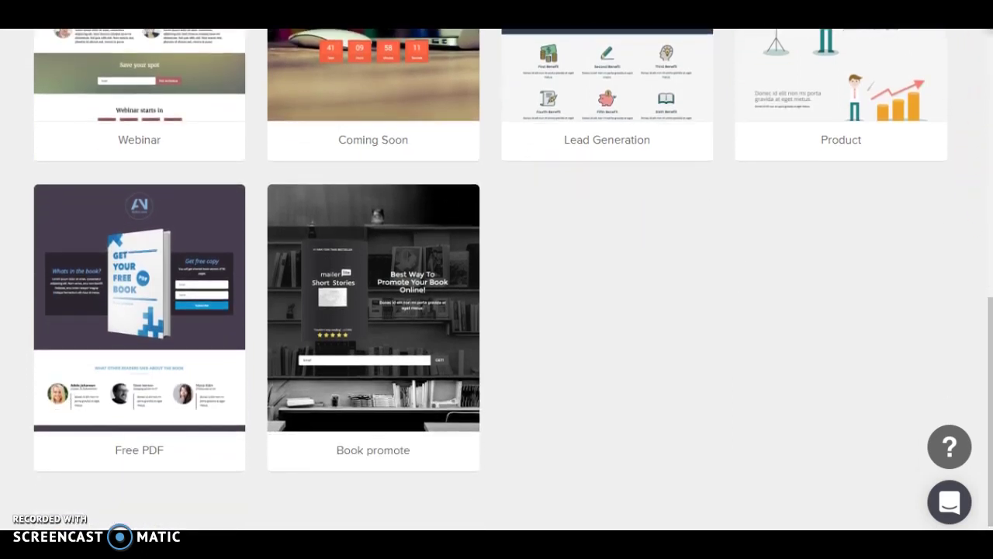
pyautogui.scroll(8, 990, 37)
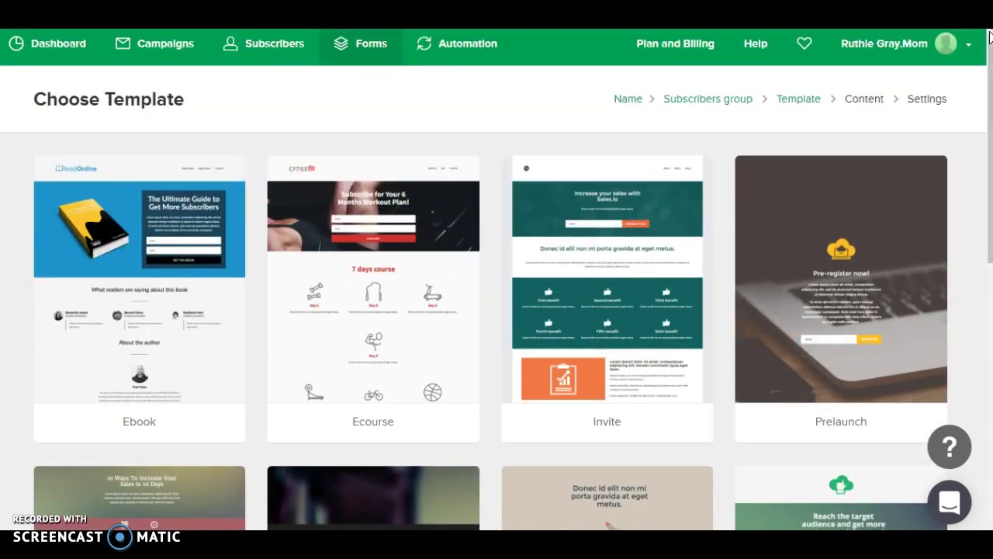
pyautogui.moveTo(422, 256)
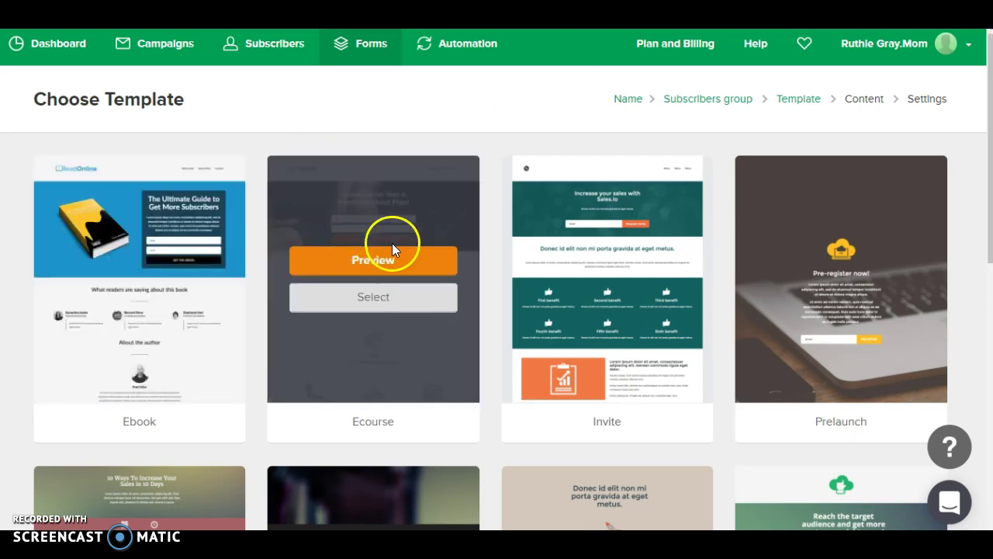
pyautogui.click(370, 305)
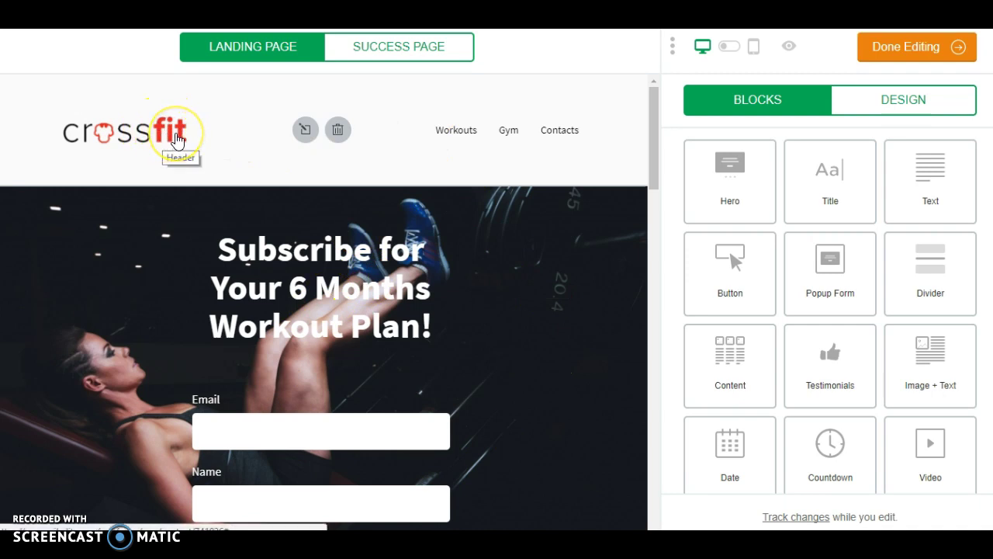
# Replace the crossfit logo in the header with the "dot mom" logo image ending in mom6.jpg from the stored files.
pyautogui.click(177, 138)
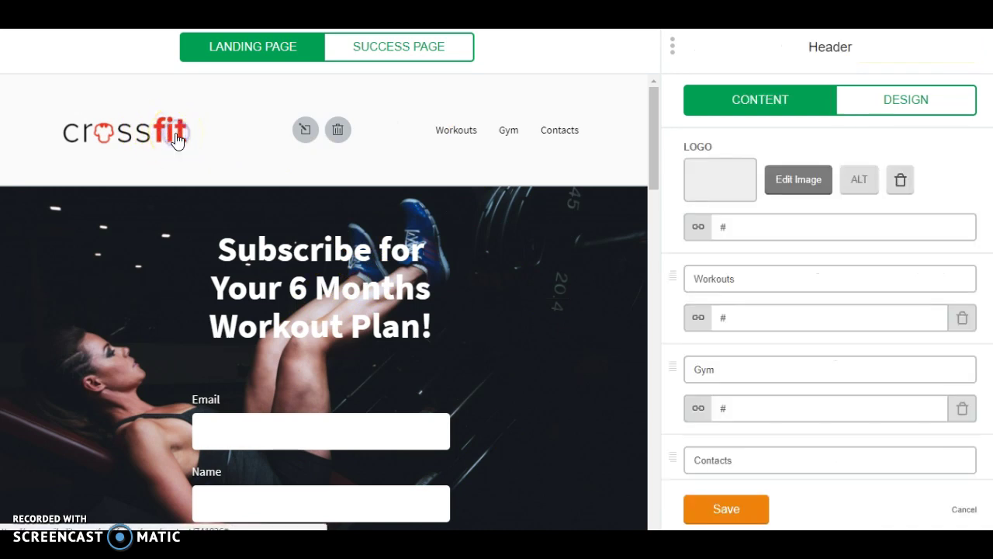
pyautogui.click(711, 183)
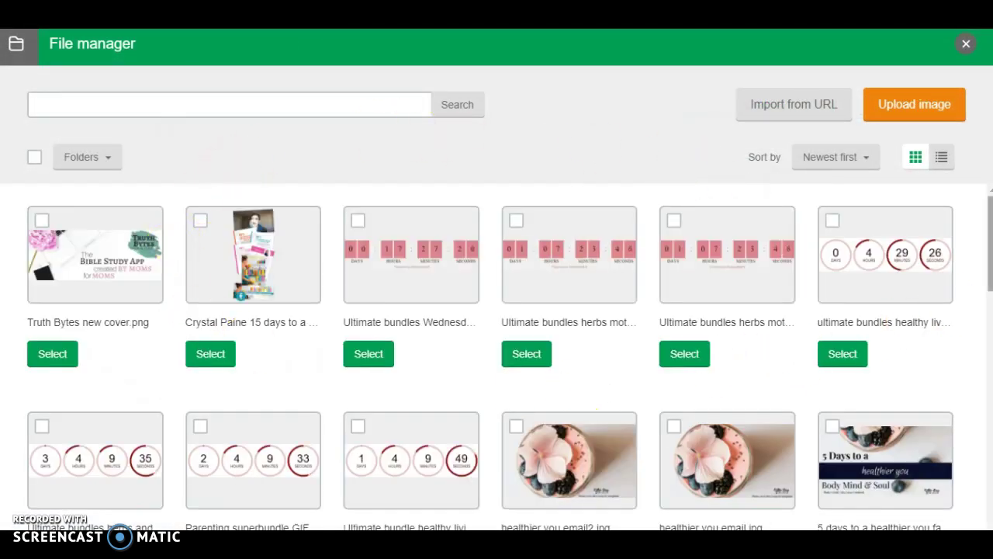
pyautogui.moveTo(981, 215); pyautogui.dragTo(986, 406)
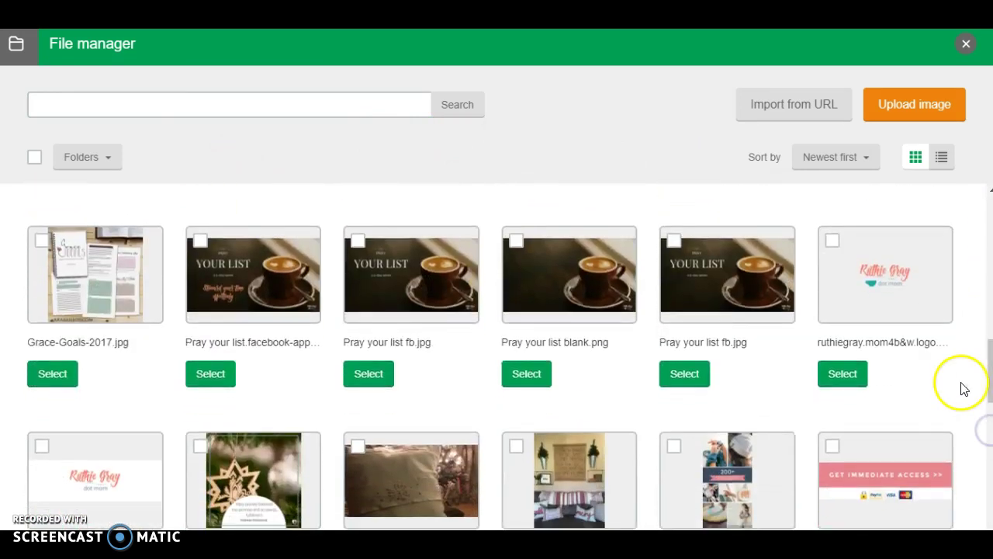
pyautogui.scroll(-2, 990, 377)
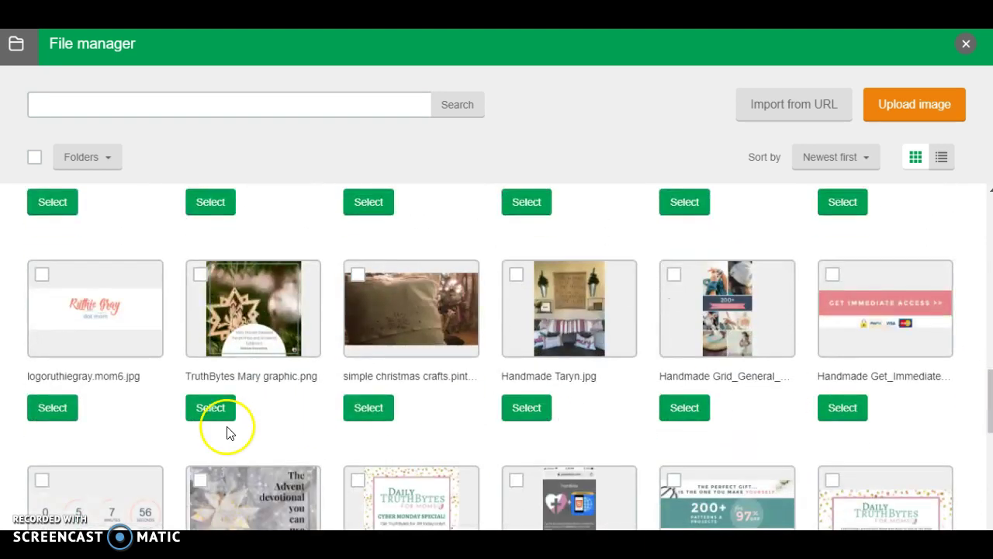
pyautogui.click(45, 411)
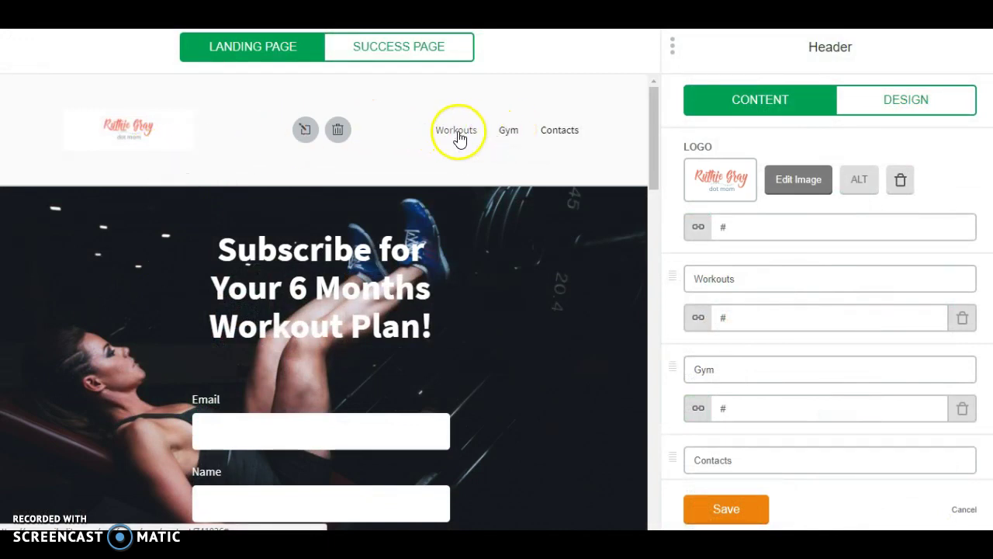
# Clear the header logo's link URL and both the title and URL of the Workouts link.
pyautogui.click(524, 139)
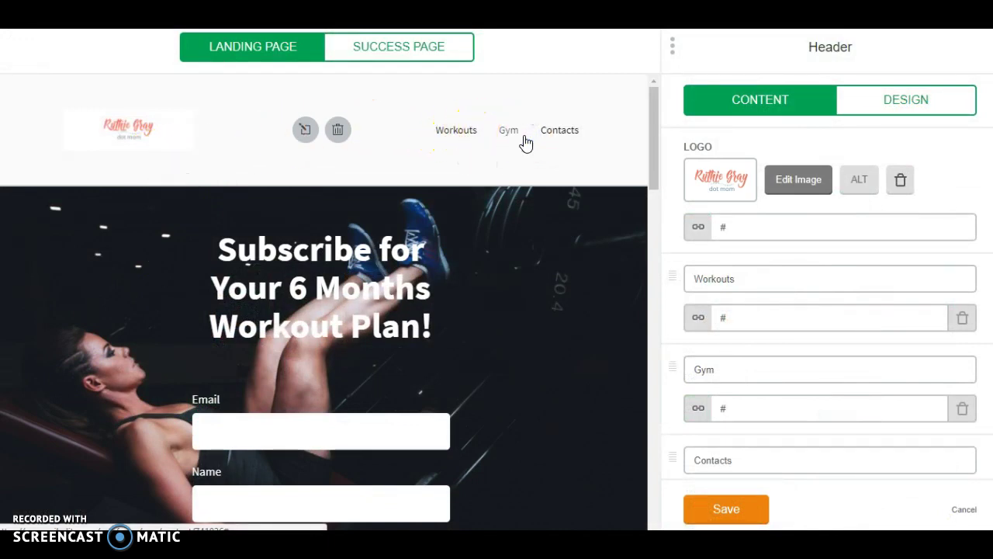
pyautogui.moveTo(734, 225); pyautogui.dragTo(714, 226)
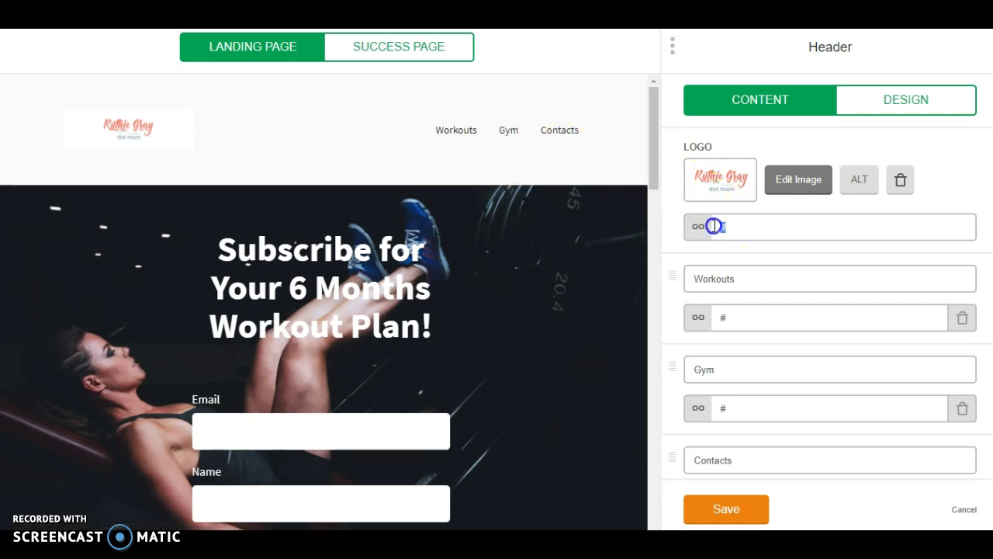
pyautogui.press('BackSpace')
pyautogui.moveTo(743, 281); pyautogui.dragTo(687, 281)
pyautogui.press('BackSpace')
pyautogui.moveTo(747, 318); pyautogui.dragTo(687, 317)
pyautogui.press('BackSpace')
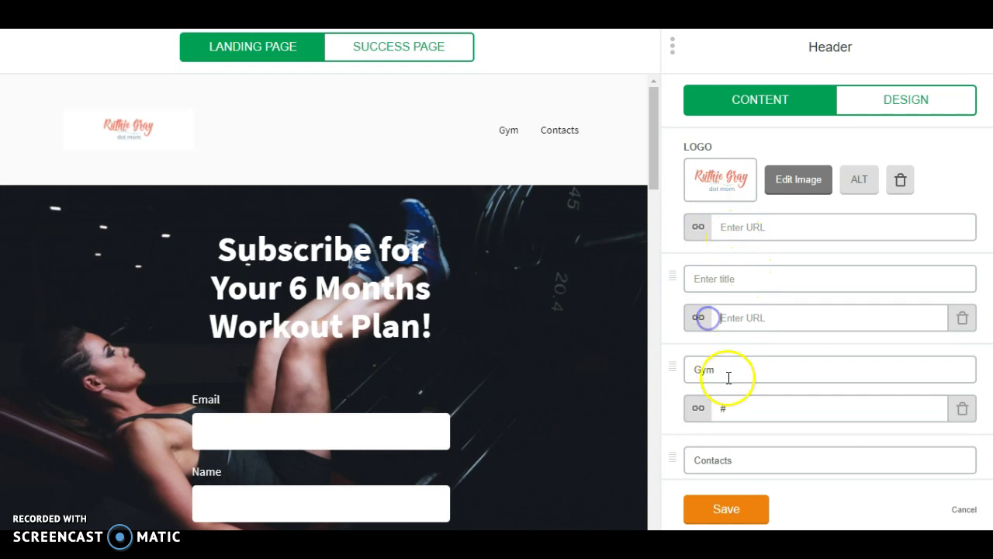
# Clear the titles of the Contacts and Gym header links and save the header.
pyautogui.moveTo(744, 458); pyautogui.dragTo(690, 466)
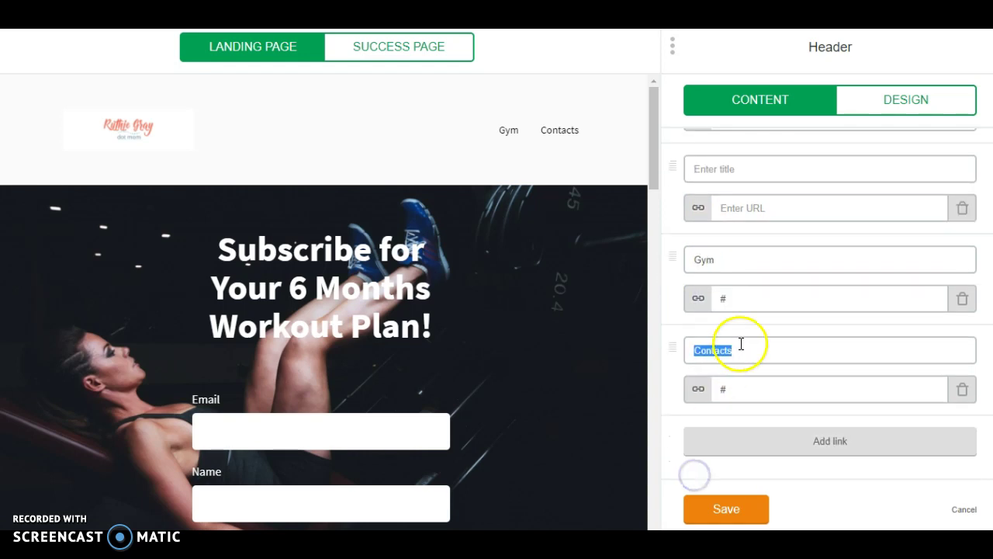
pyautogui.press('BackSpace')
pyautogui.moveTo(728, 261); pyautogui.dragTo(680, 260)
pyautogui.press('BackSpace')
pyautogui.click(728, 510)
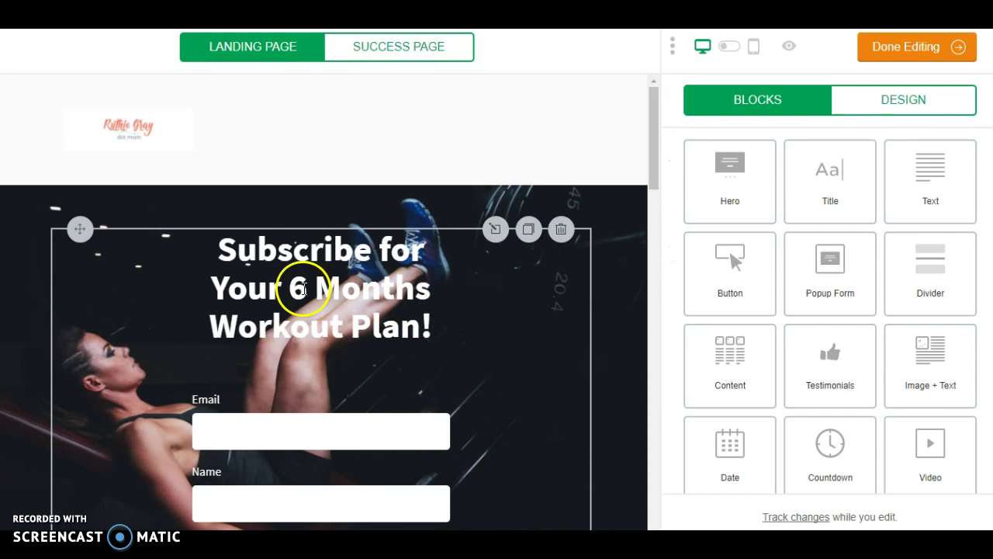
# Set the signup form's title to "Get happy instead of bored - sign up here!".
pyautogui.moveTo(654, 163)
pyautogui.mouseDown()
pyautogui.moveTo(650, 202)
pyautogui.moveTo(660, 165)
pyautogui.mouseUp()
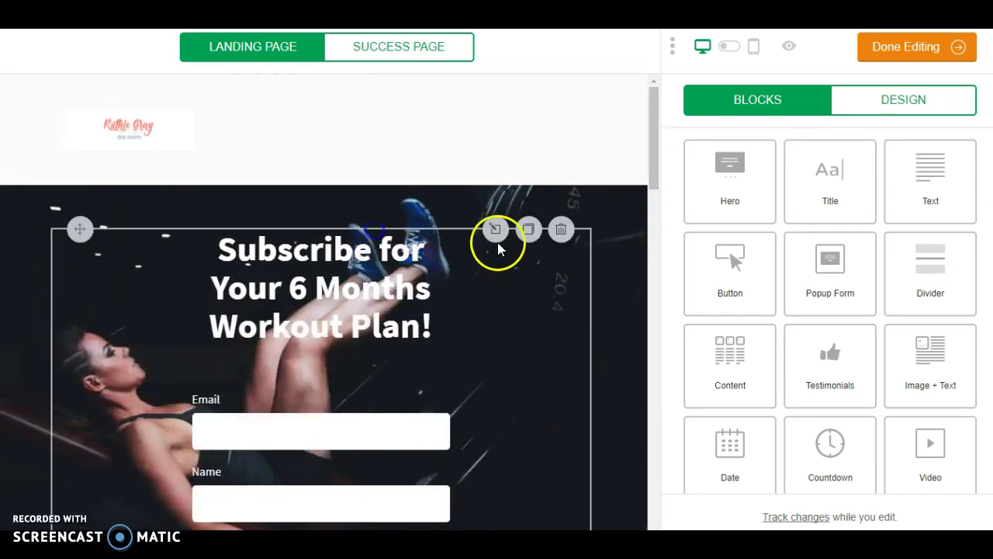
pyautogui.click(493, 230)
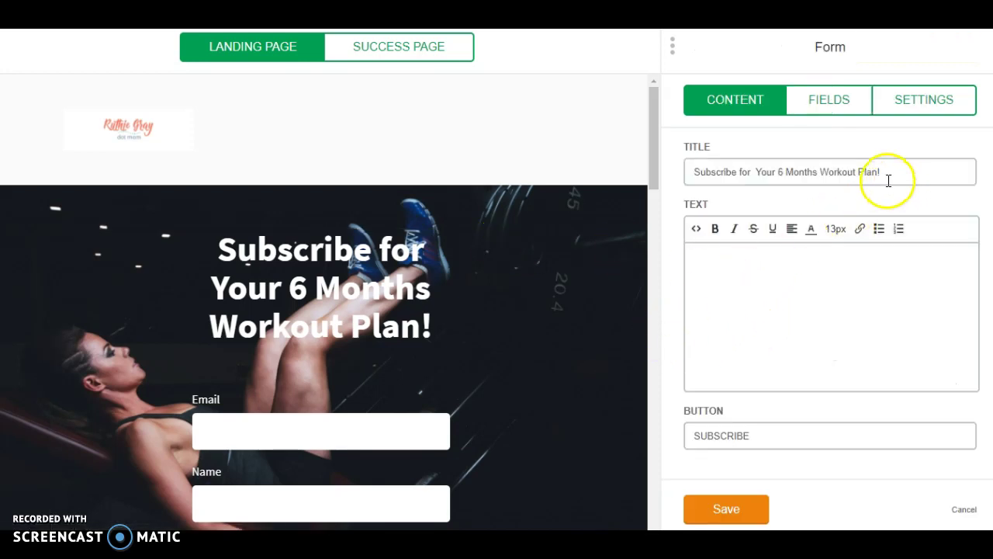
pyautogui.moveTo(885, 173); pyautogui.dragTo(650, 185)
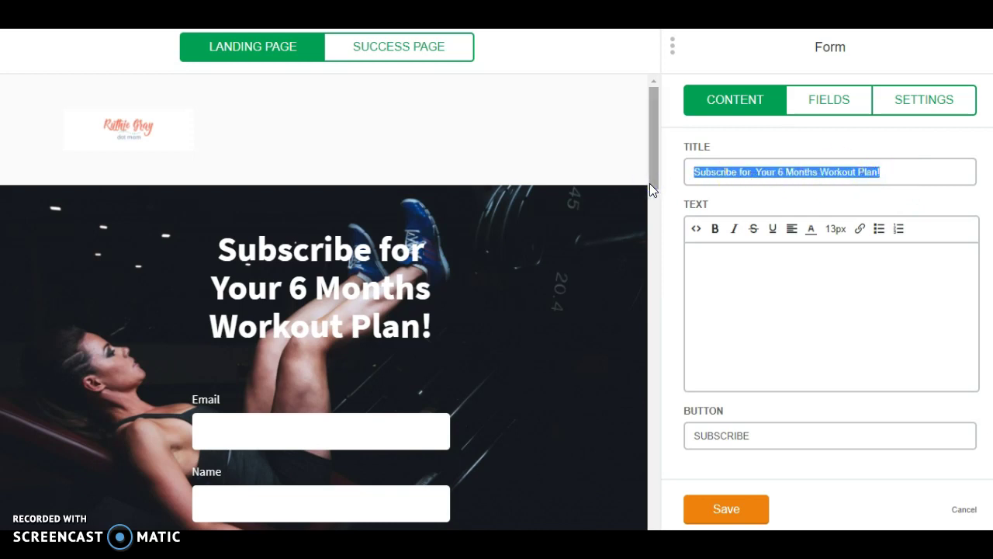
pyautogui.write('Get happy instead of bored')
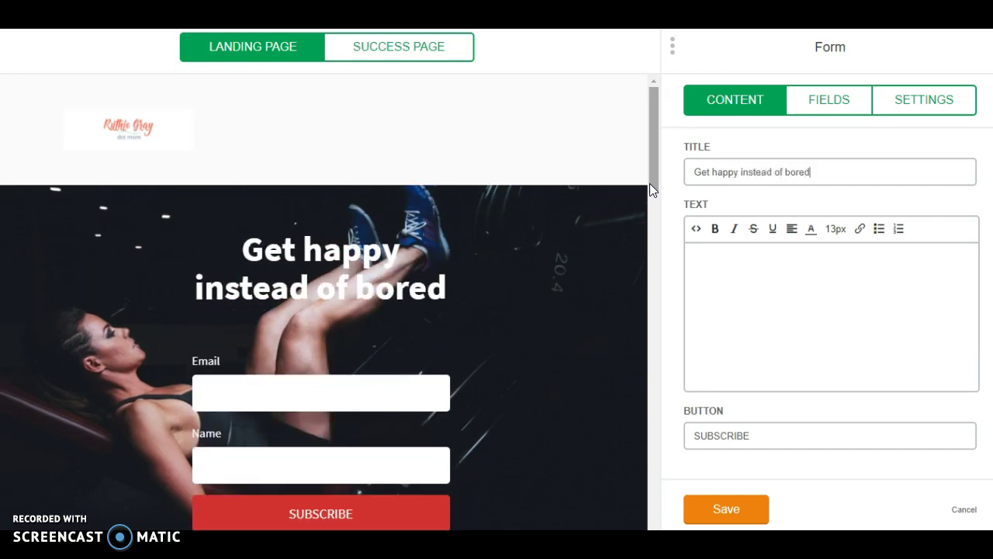
pyautogui.write(' - sign ')
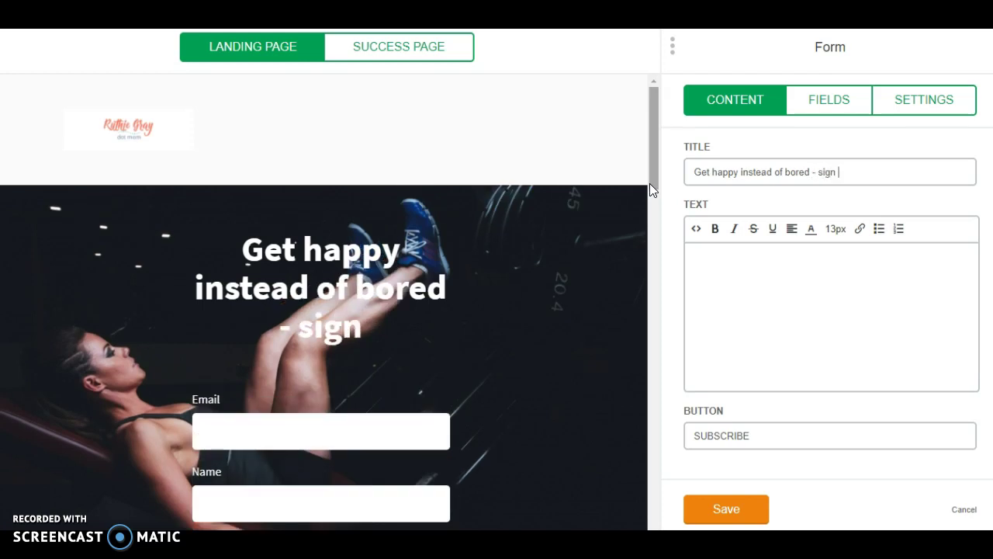
pyautogui.write('up here!')
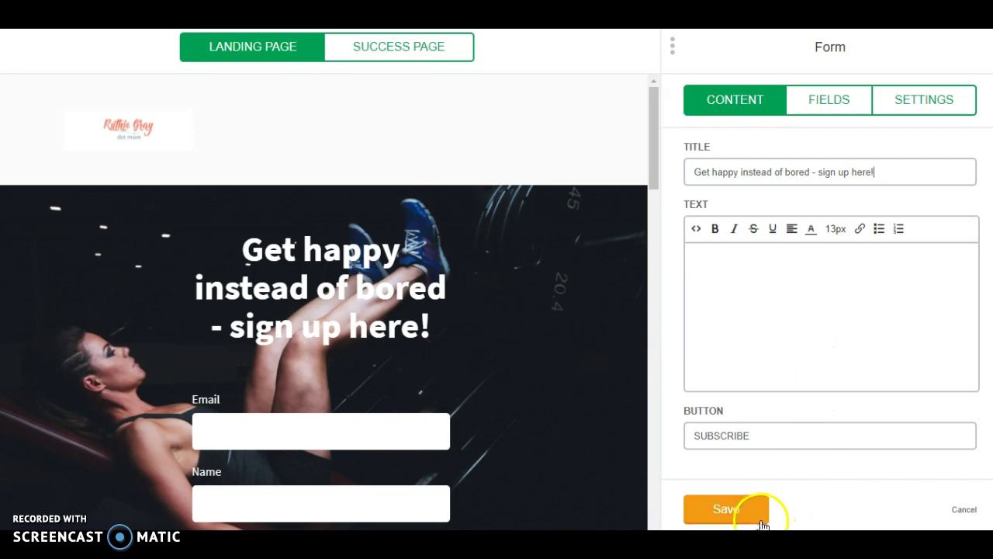
# Replace the signup form's background image with the latte art coffee cup photo from the stored files and save the background.
pyautogui.click(830, 104)
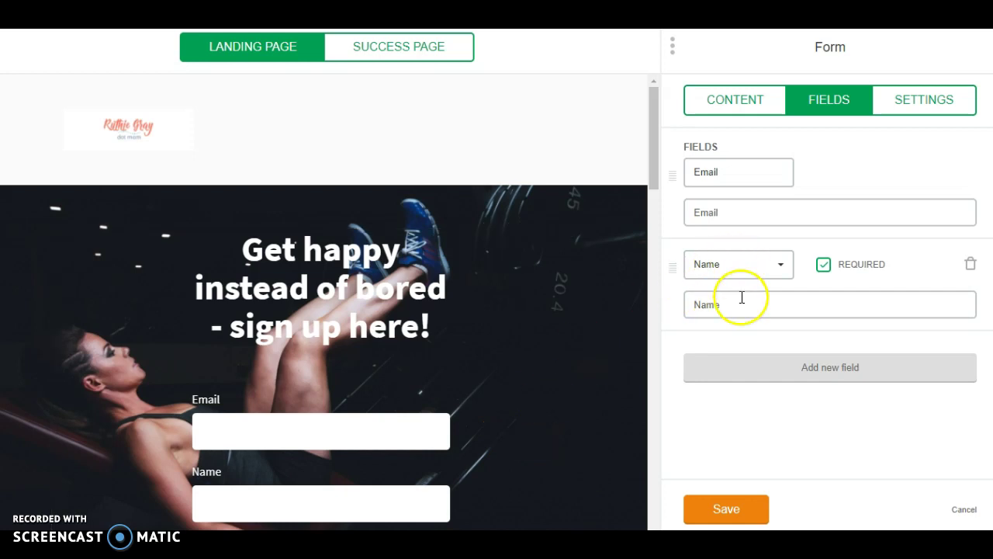
pyautogui.click(924, 105)
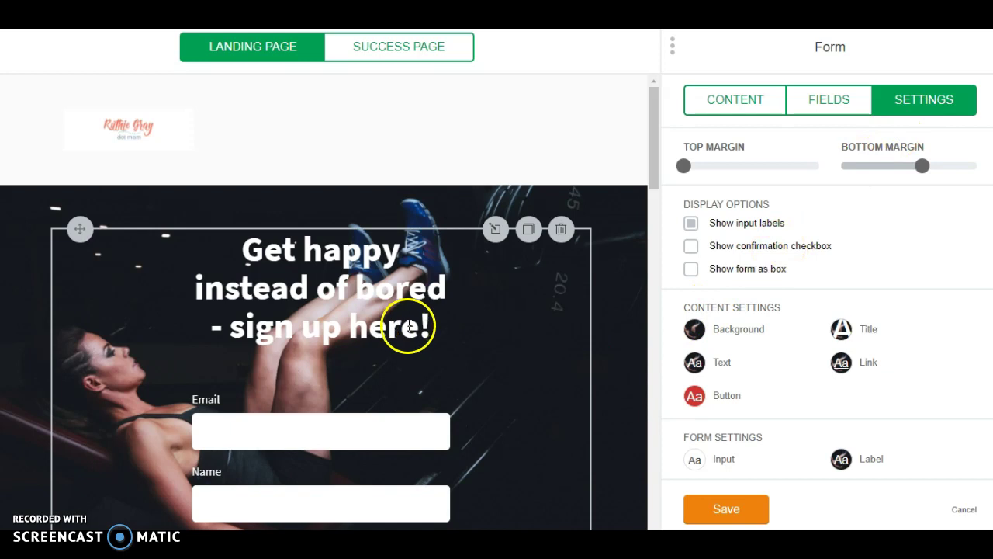
pyautogui.click(694, 329)
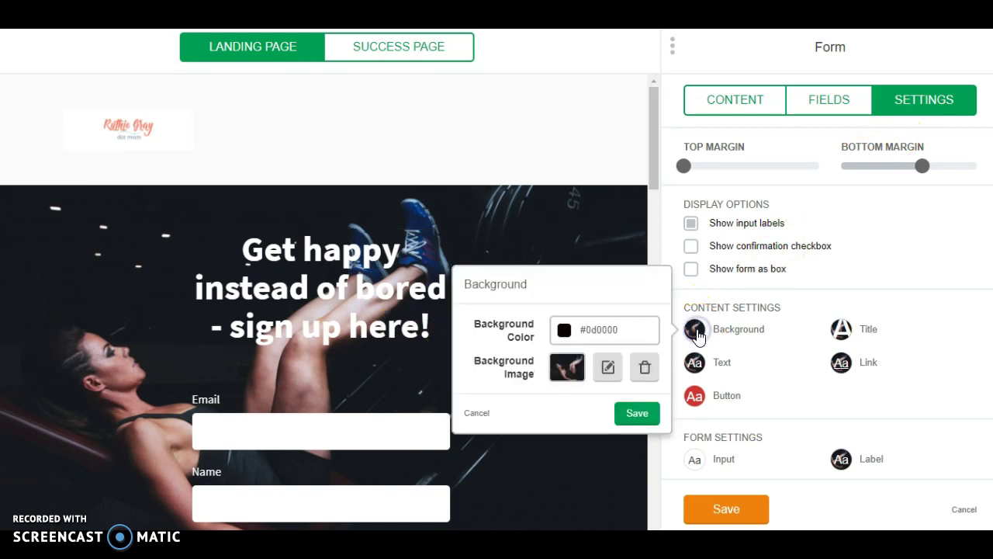
pyautogui.click(566, 367)
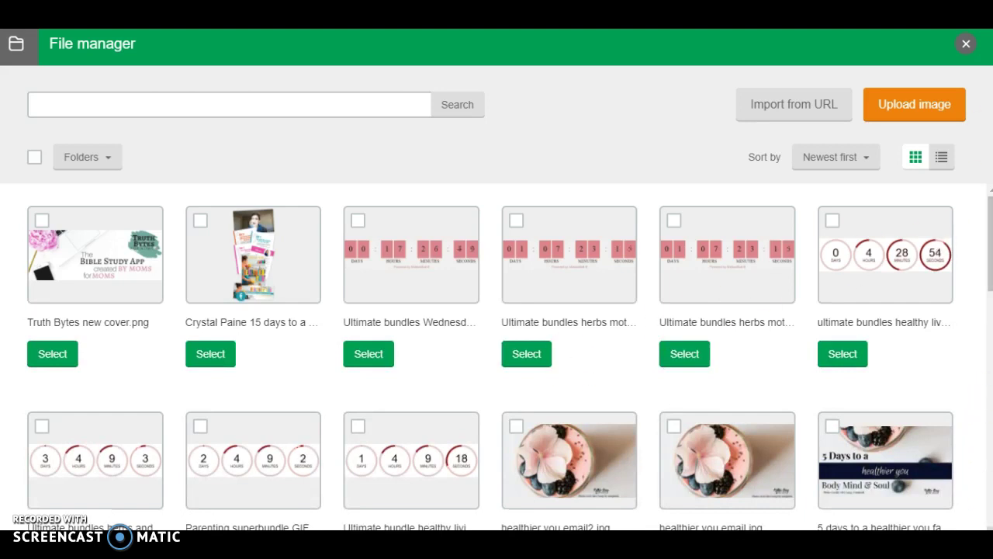
pyautogui.scroll(-7, 497, 357)
pyautogui.scroll(-1, 509, 357)
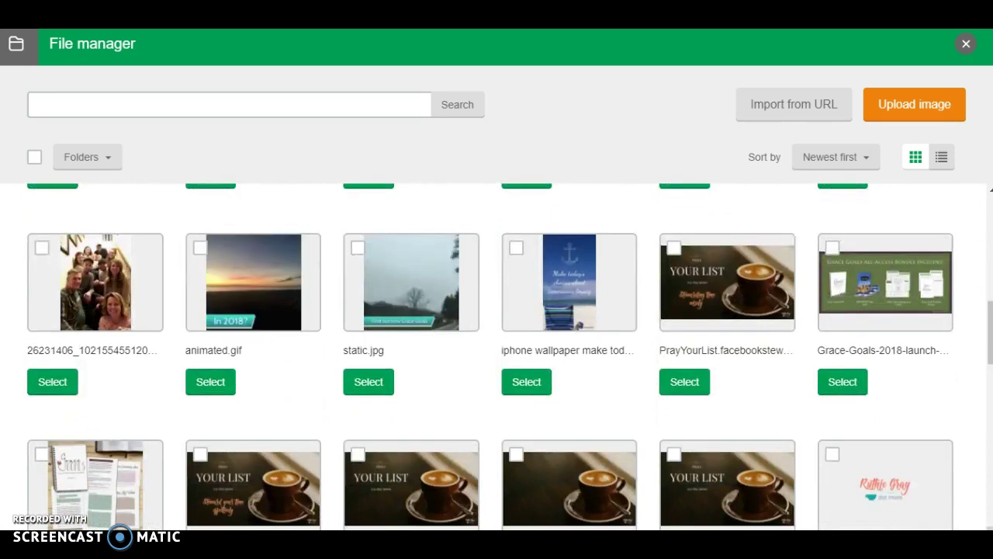
pyautogui.scroll(-4, 497, 357)
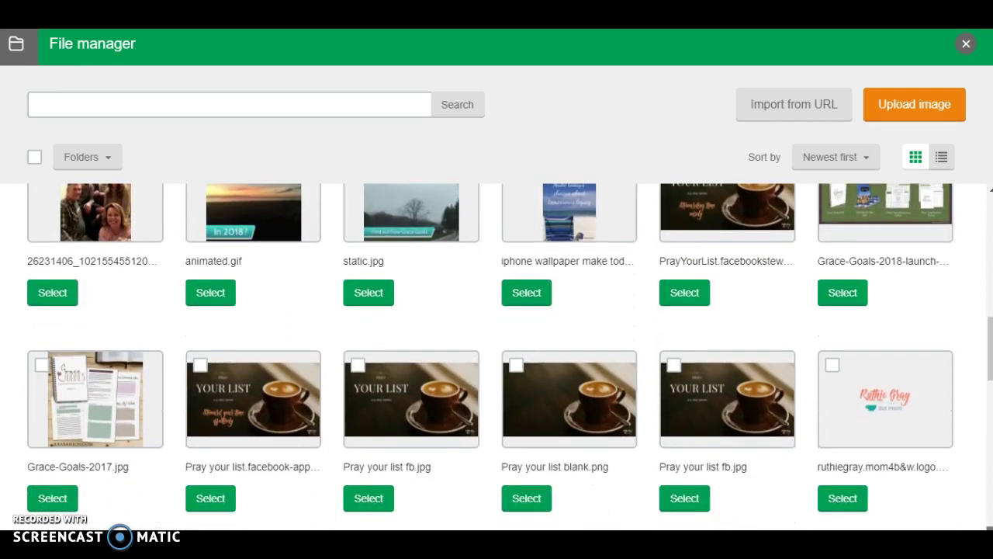
pyautogui.scroll(-1, 496, 357)
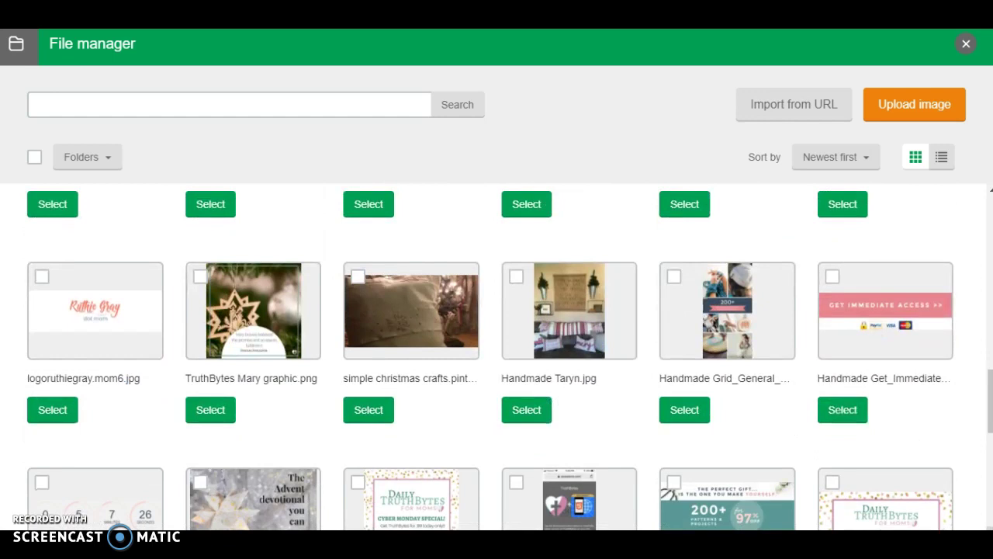
pyautogui.scroll(-1, 509, 357)
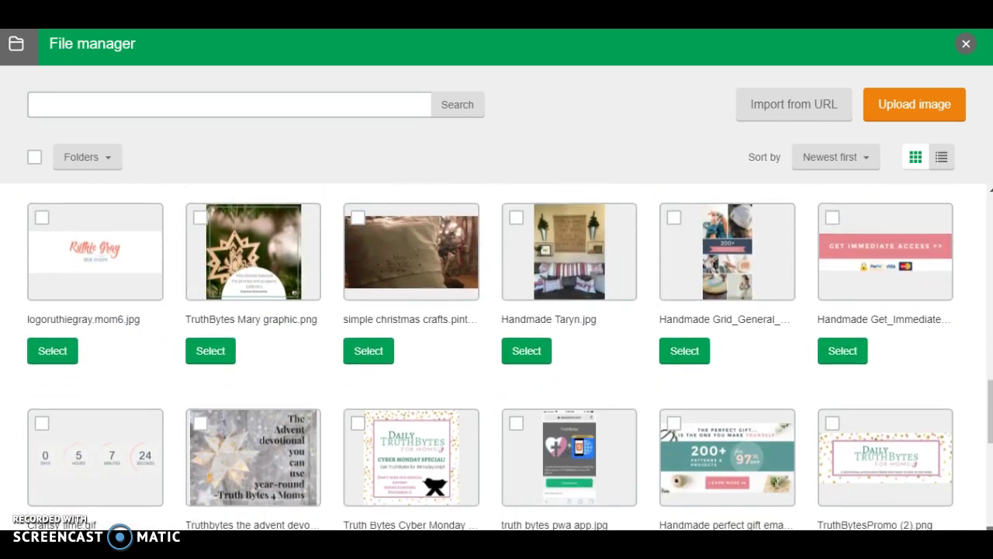
pyautogui.scroll(-2, 510, 357)
pyautogui.scroll(-4, 510, 357)
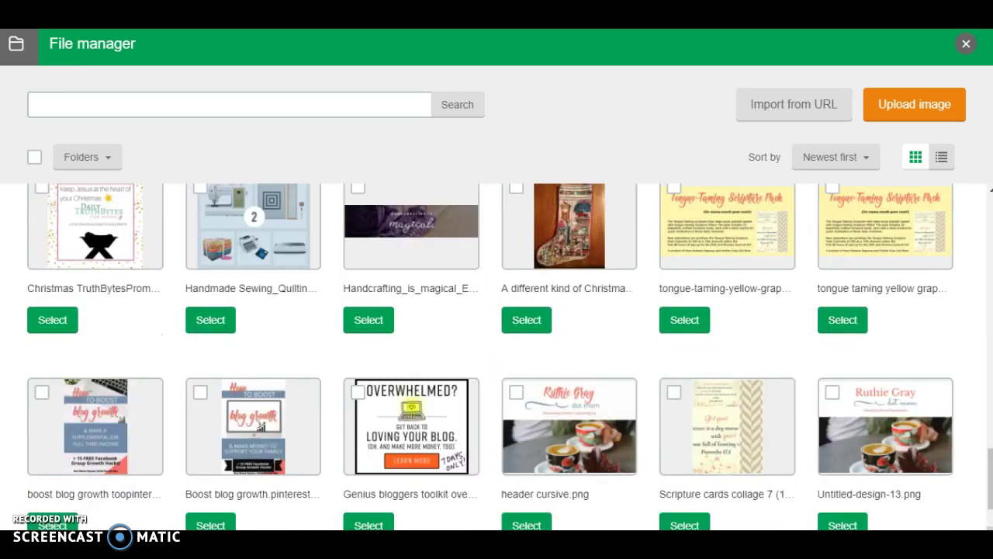
pyautogui.scroll(-4, 510, 357)
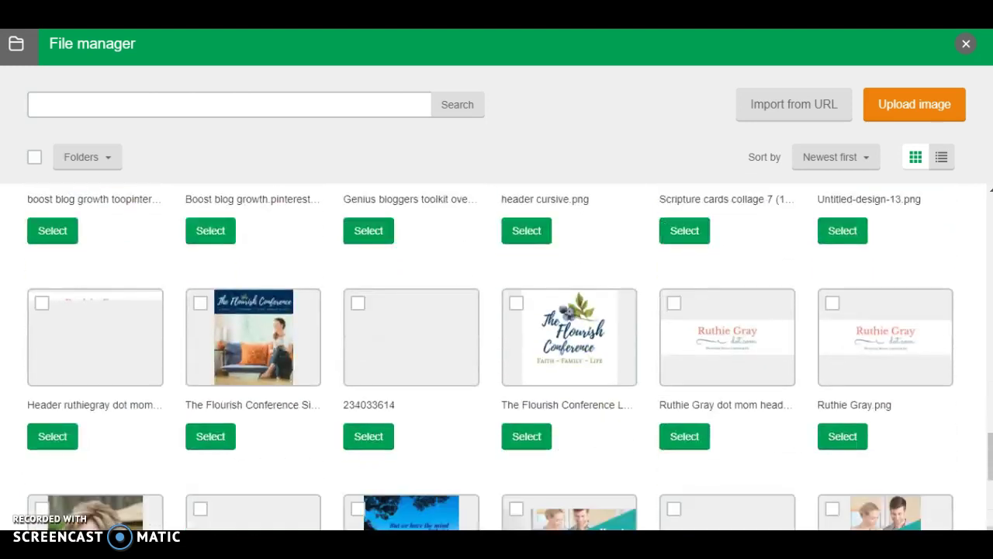
pyautogui.scroll(-2, 510, 357)
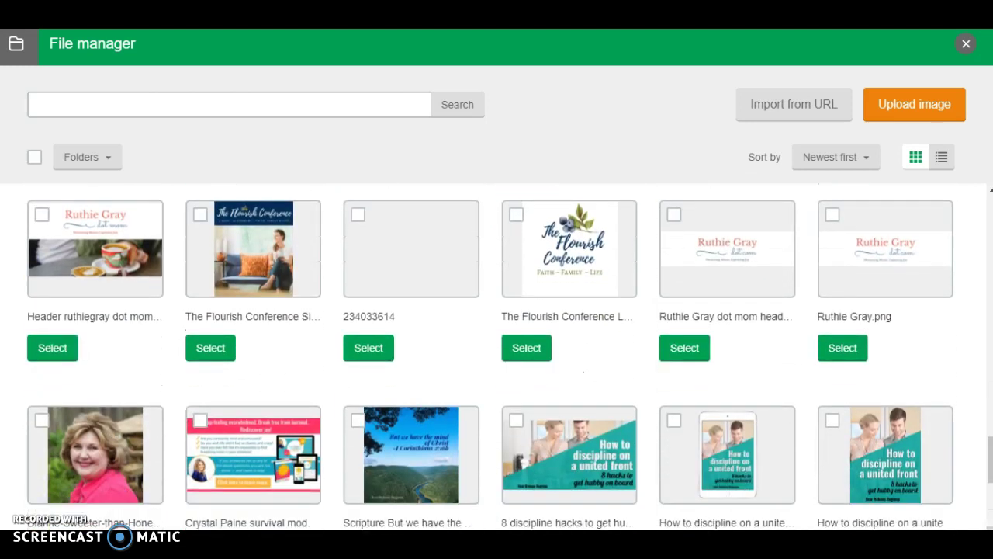
pyautogui.scroll(-1, 510, 357)
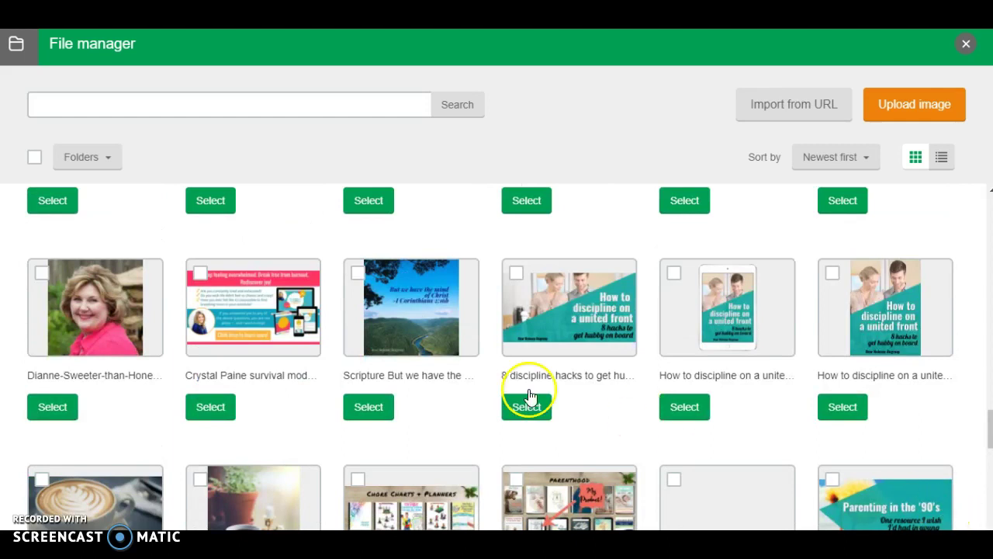
pyautogui.click(93, 508)
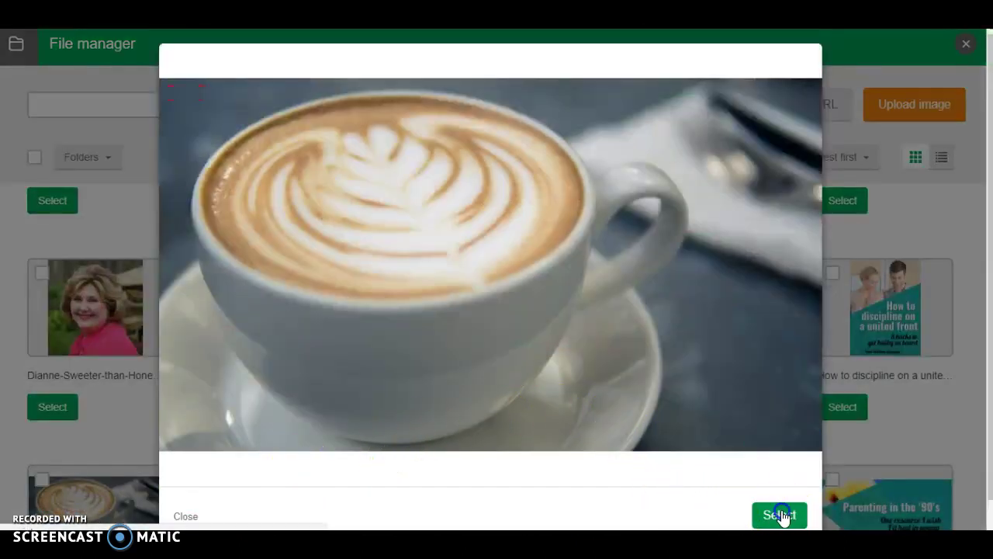
pyautogui.click(782, 512)
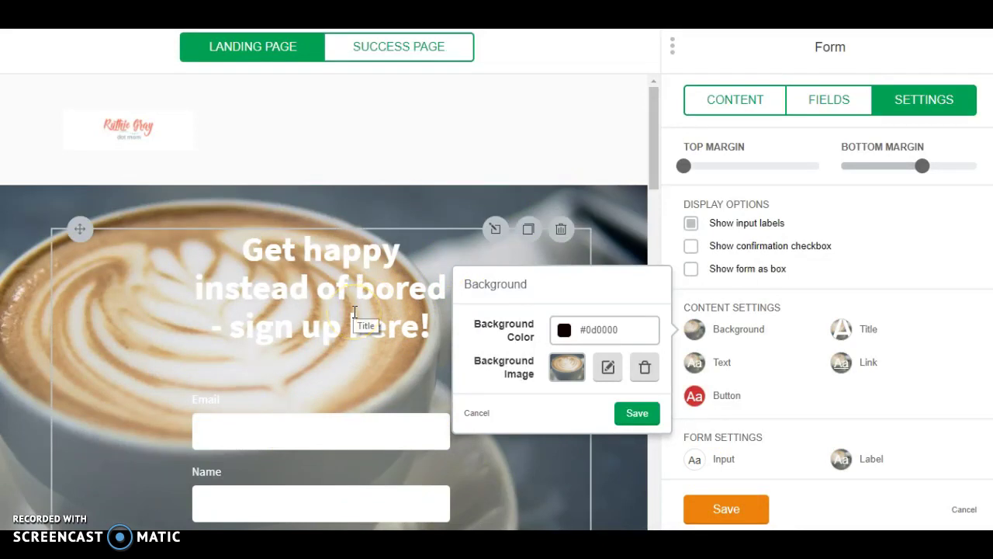
pyautogui.click(345, 345)
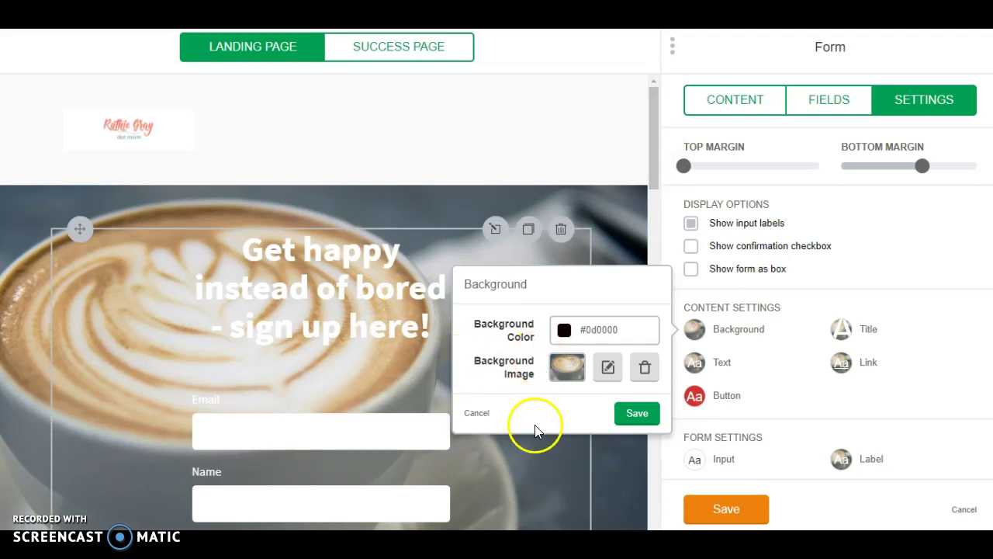
pyautogui.click(636, 416)
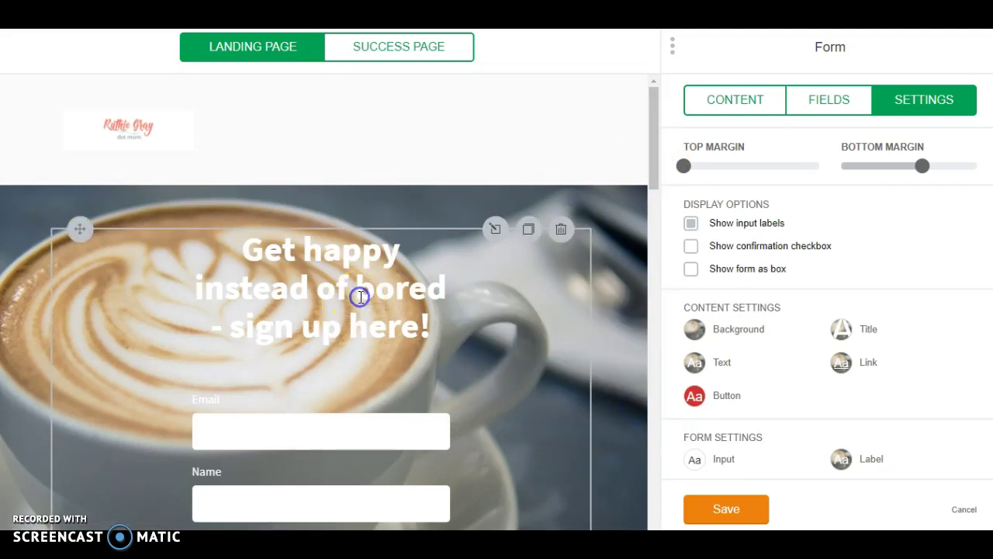
# Set the signup form title's font color to the recent dark navy #2c2f58 and save the title settings.
pyautogui.click(494, 229)
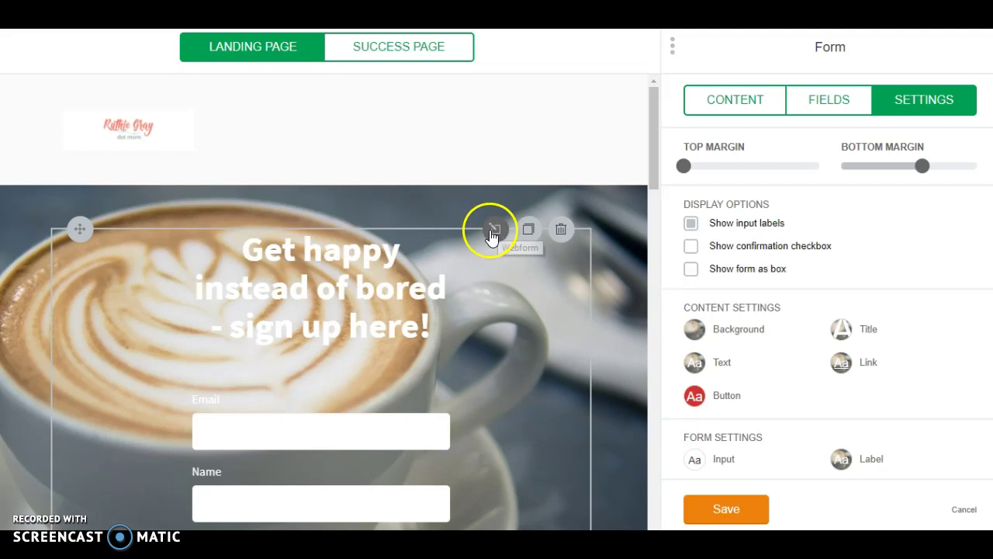
pyautogui.click(870, 158)
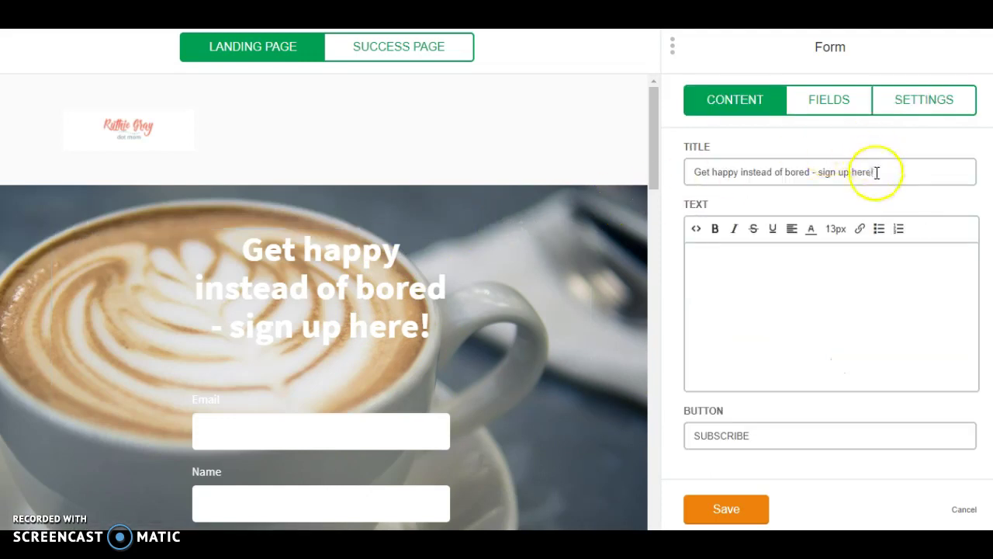
pyautogui.moveTo(377, 349)
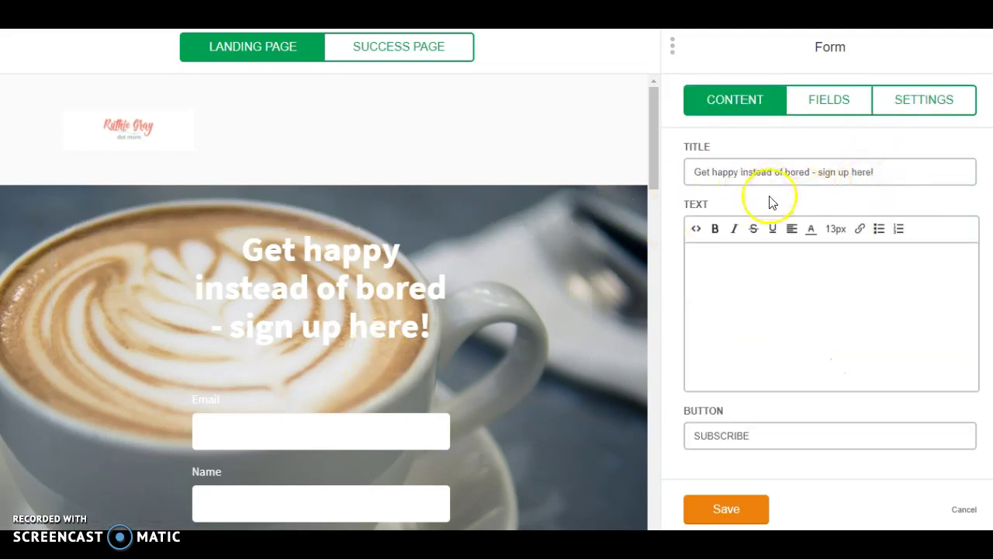
pyautogui.click(927, 101)
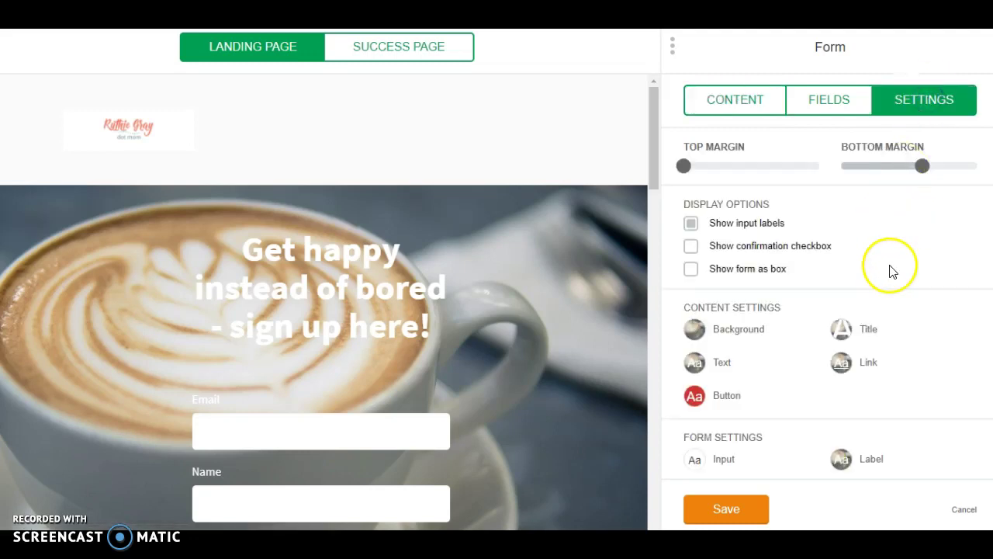
pyautogui.click(843, 329)
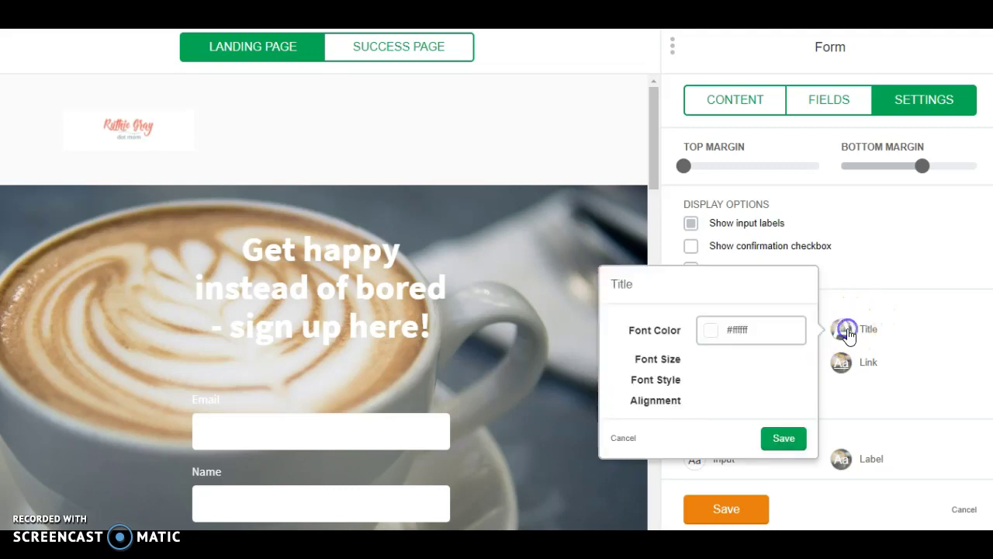
pyautogui.click(714, 332)
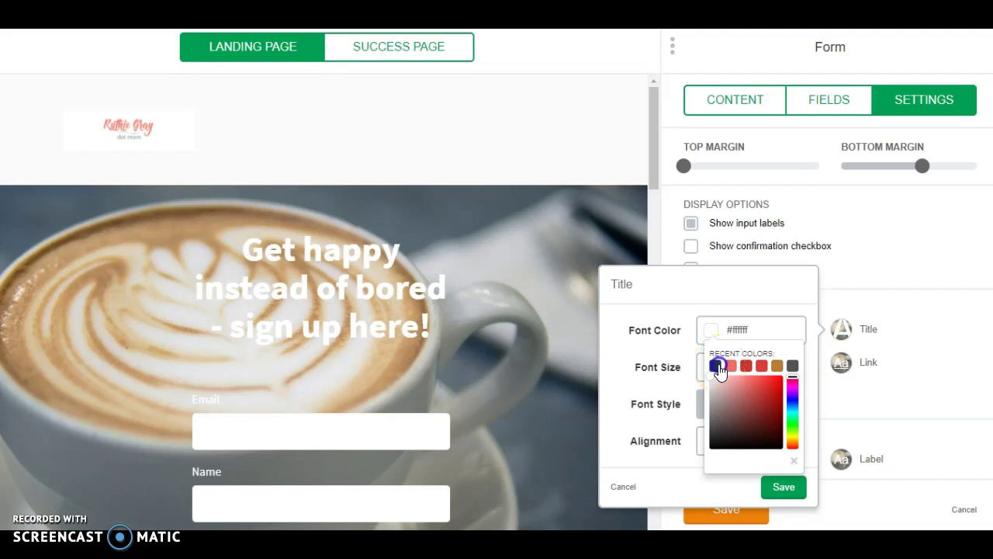
pyautogui.click(716, 365)
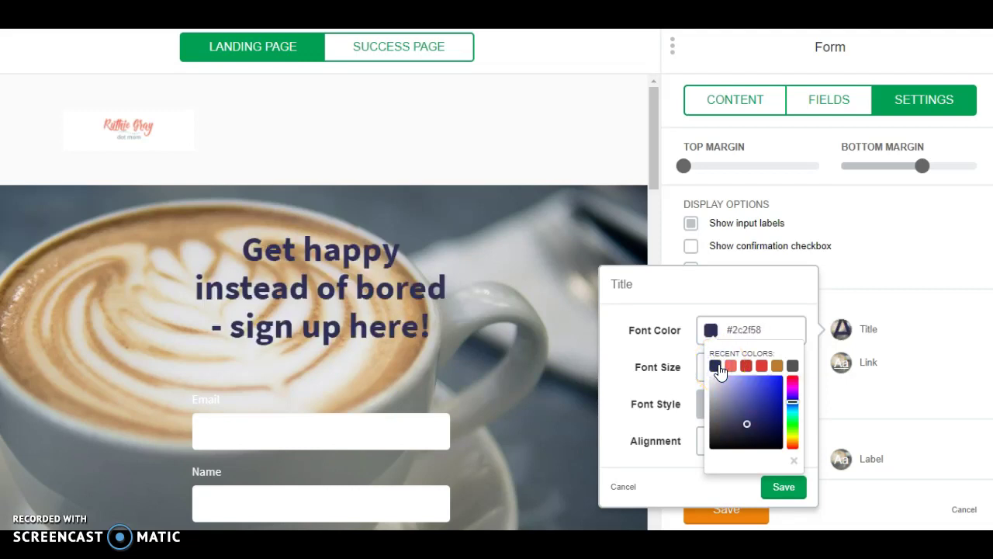
pyautogui.click(793, 367)
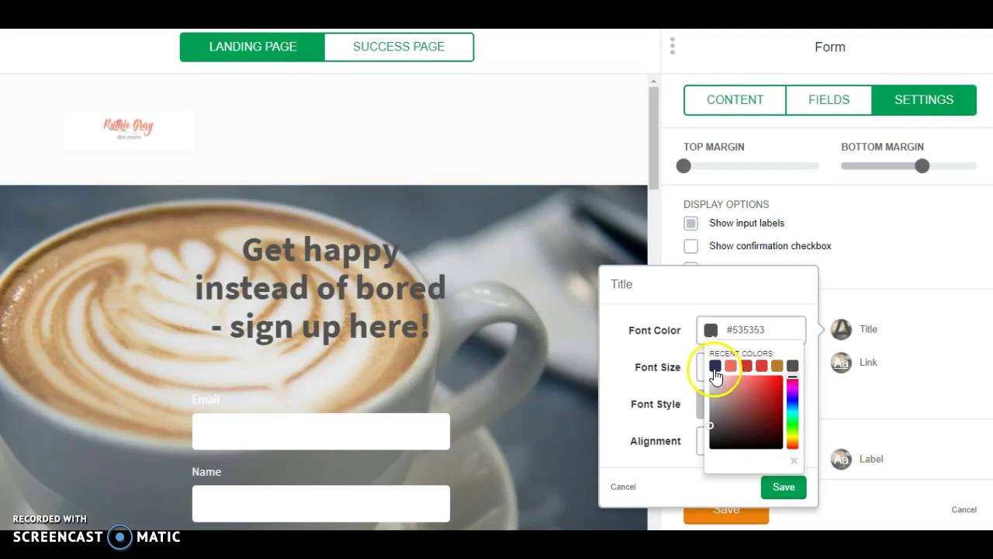
pyautogui.click(715, 366)
pyautogui.click(784, 487)
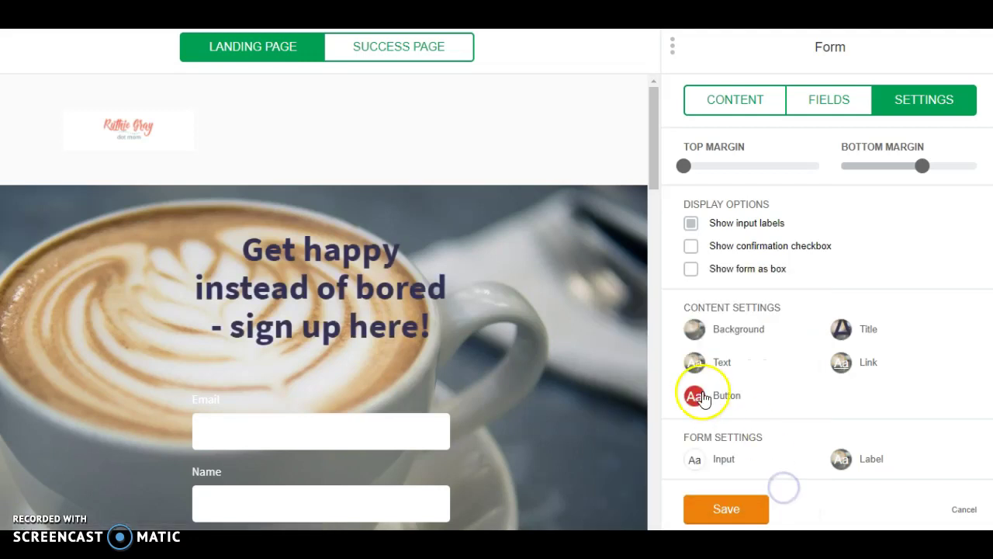
# Set the signup form's text font color to the recent dark navy #2c2f58.
pyautogui.moveTo(658, 147); pyautogui.dragTo(657, 162)
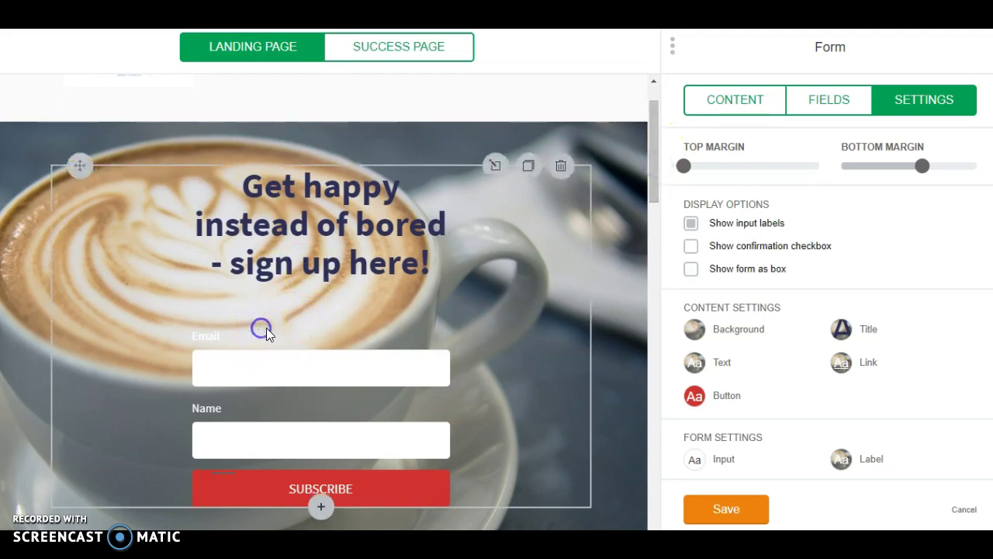
pyautogui.click(693, 362)
pyautogui.click(564, 364)
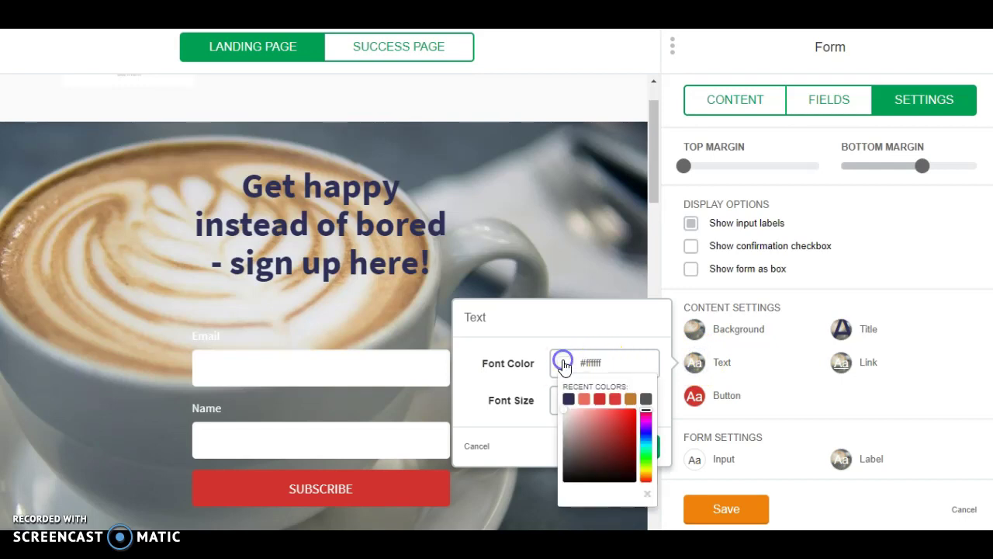
pyautogui.click(567, 399)
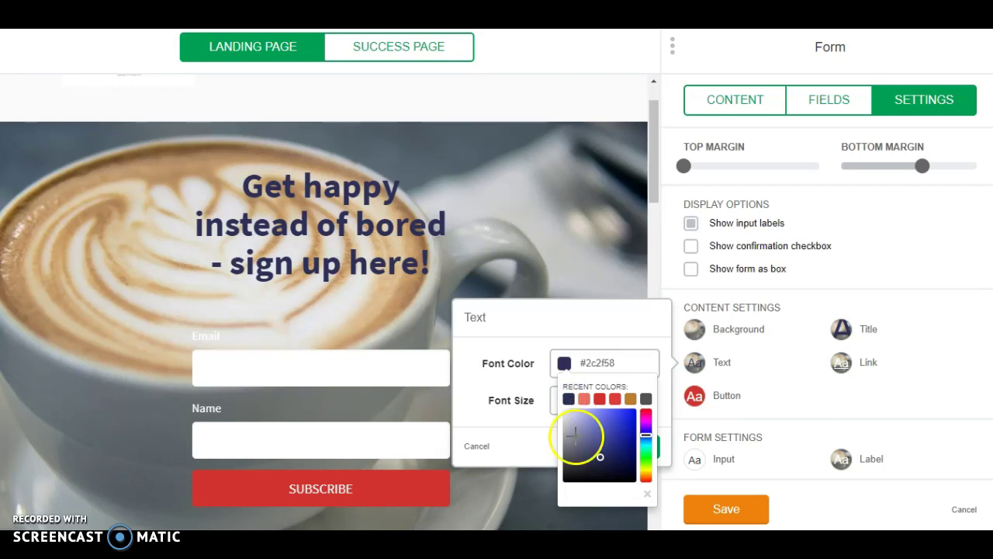
pyautogui.click(647, 497)
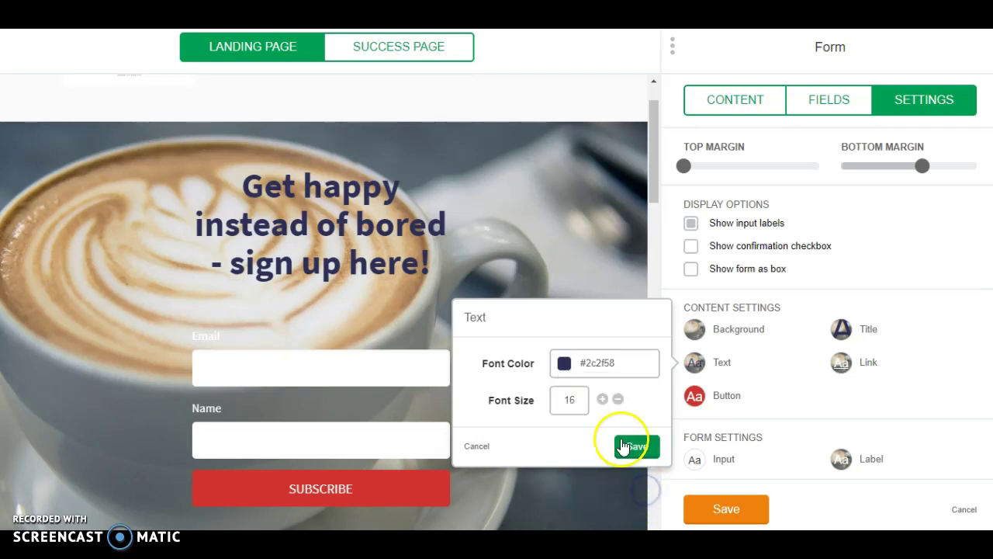
# Change the signup form's link color to the recent dark navy #2c2f58.
pyautogui.click(844, 364)
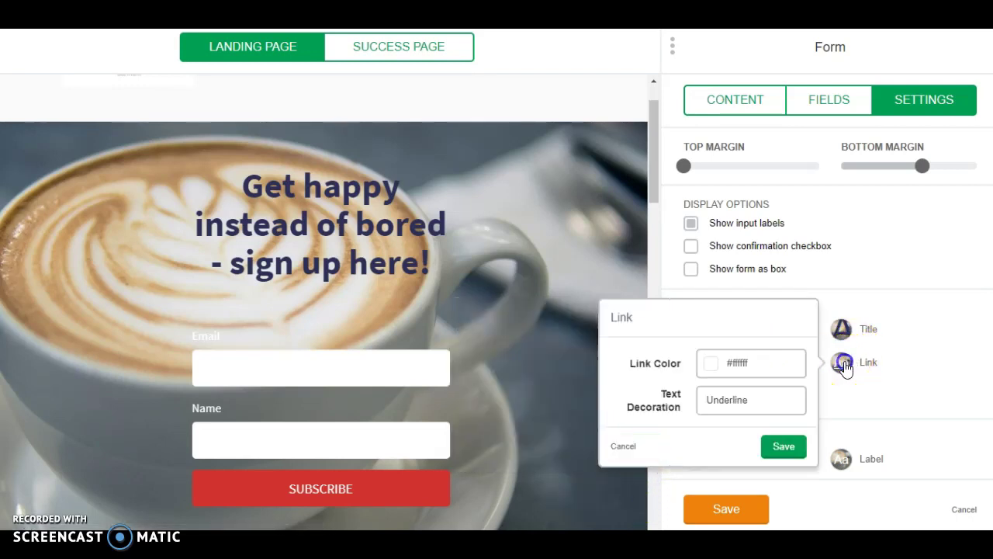
pyautogui.click(712, 363)
pyautogui.click(715, 399)
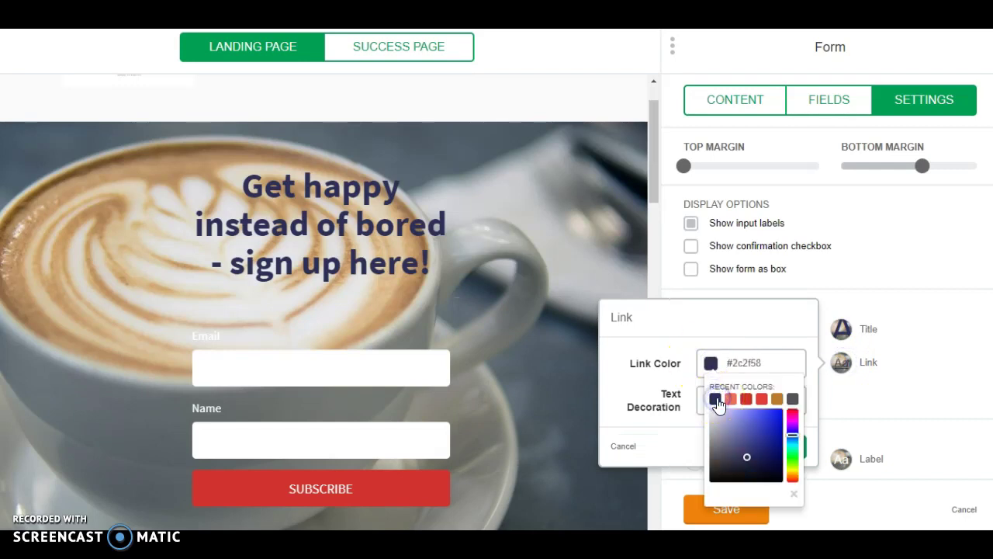
pyautogui.click(850, 389)
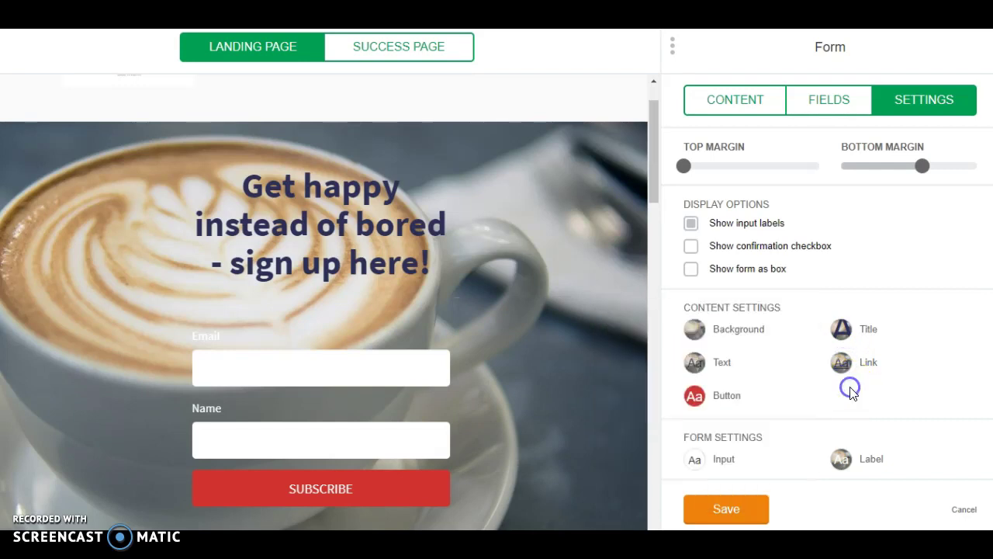
# Give the signup form's Email and Name input labels the dark navy font color #2c2f58.
pyautogui.click(841, 461)
pyautogui.click(708, 399)
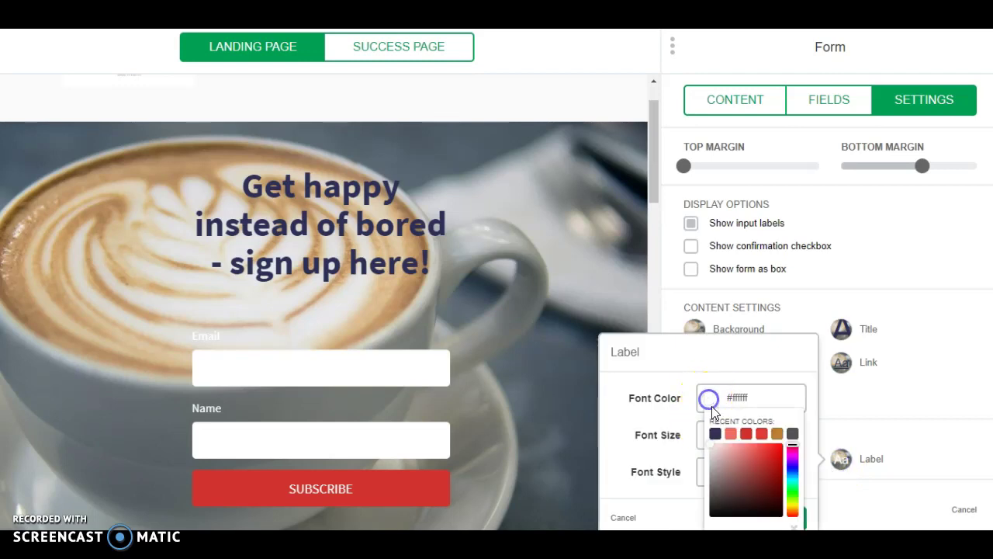
pyautogui.click(715, 435)
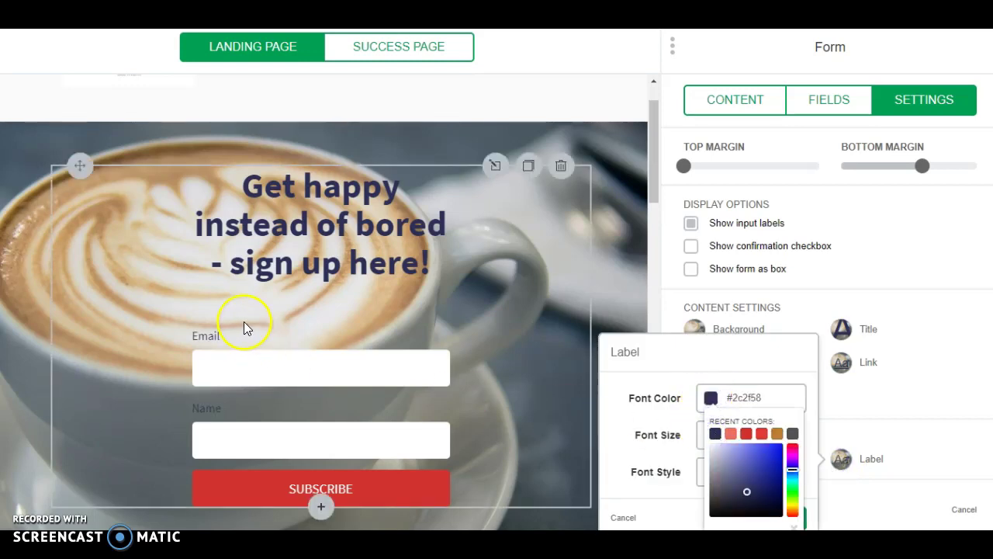
pyautogui.click(897, 458)
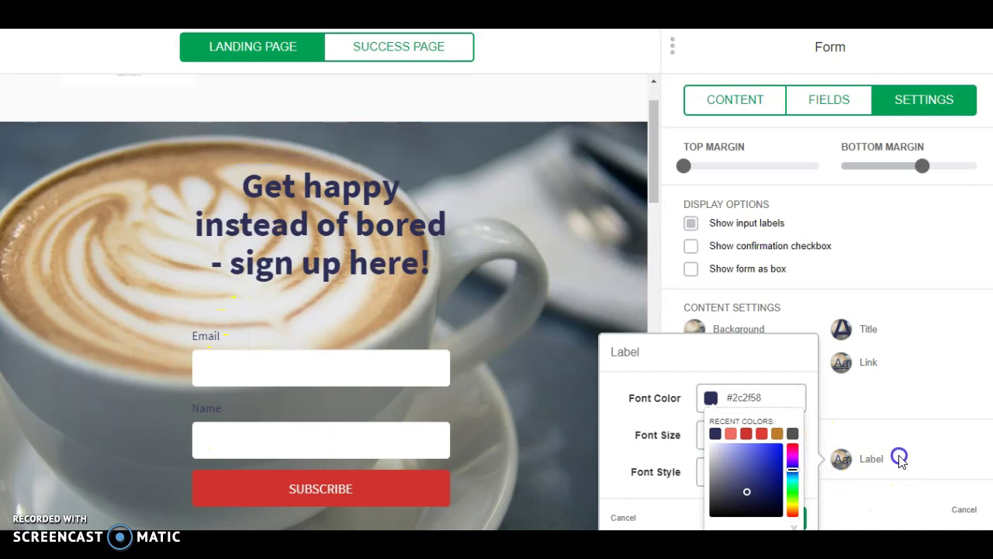
# Save the label settings and set the signup form button's background color to the recent dark navy #2c2f58.
pyautogui.click(782, 518)
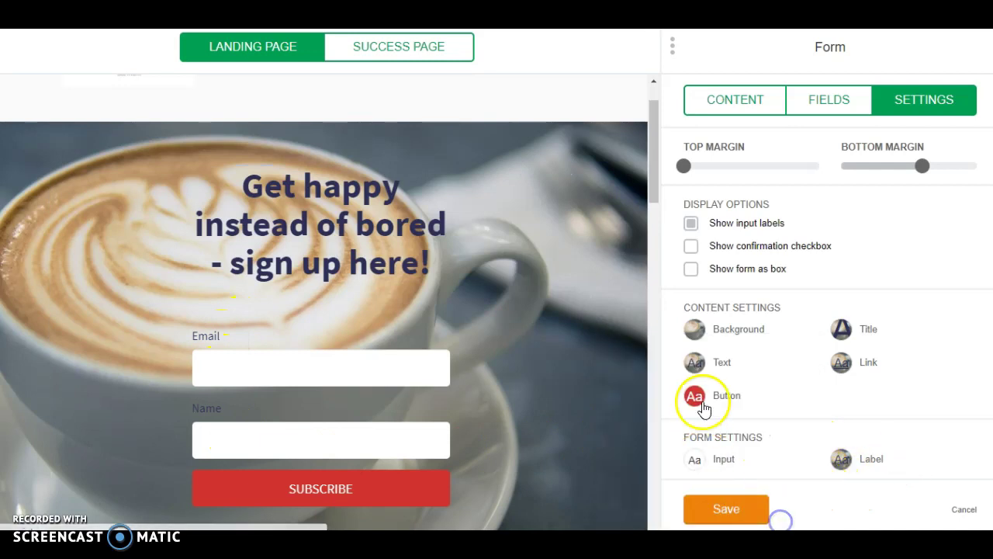
pyautogui.click(398, 489)
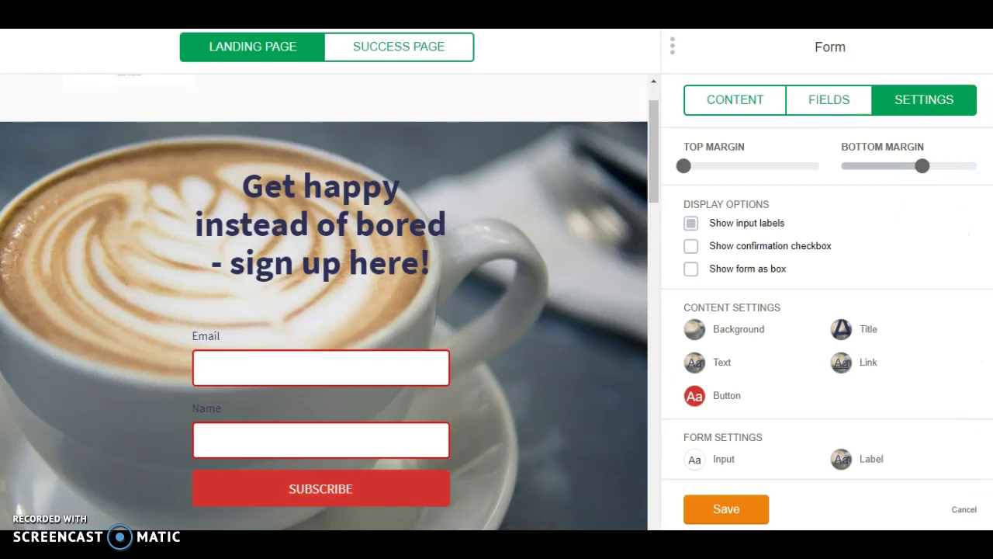
pyautogui.click(691, 399)
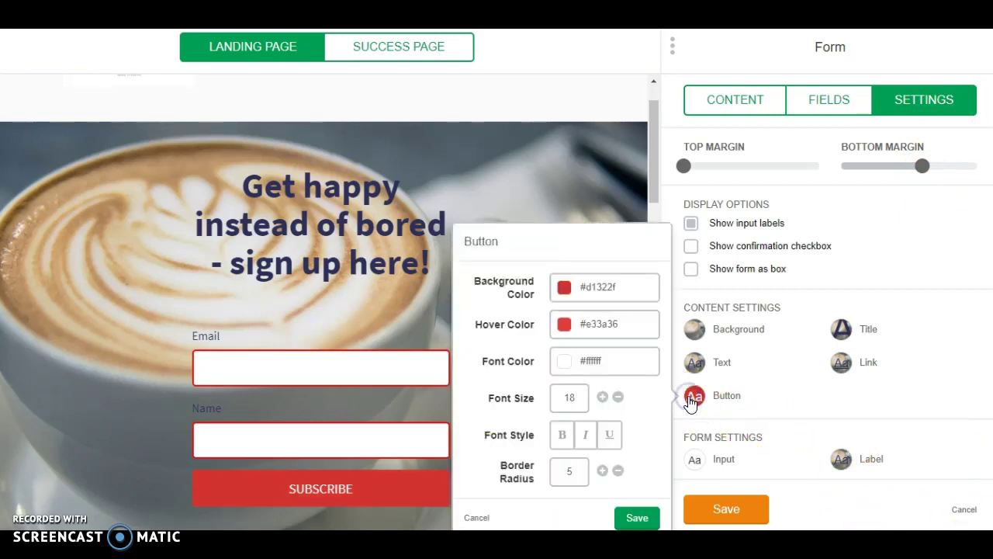
pyautogui.click(563, 287)
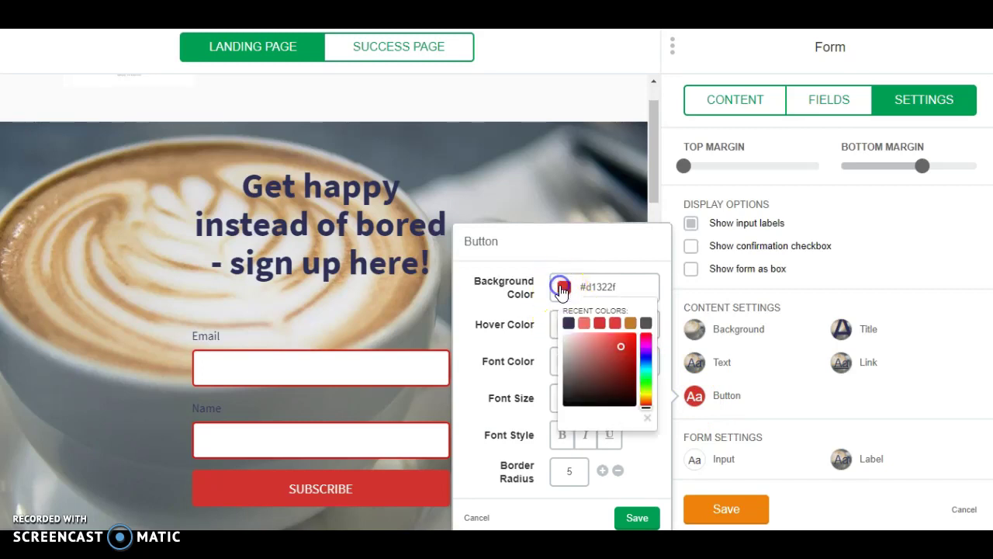
pyautogui.click(569, 324)
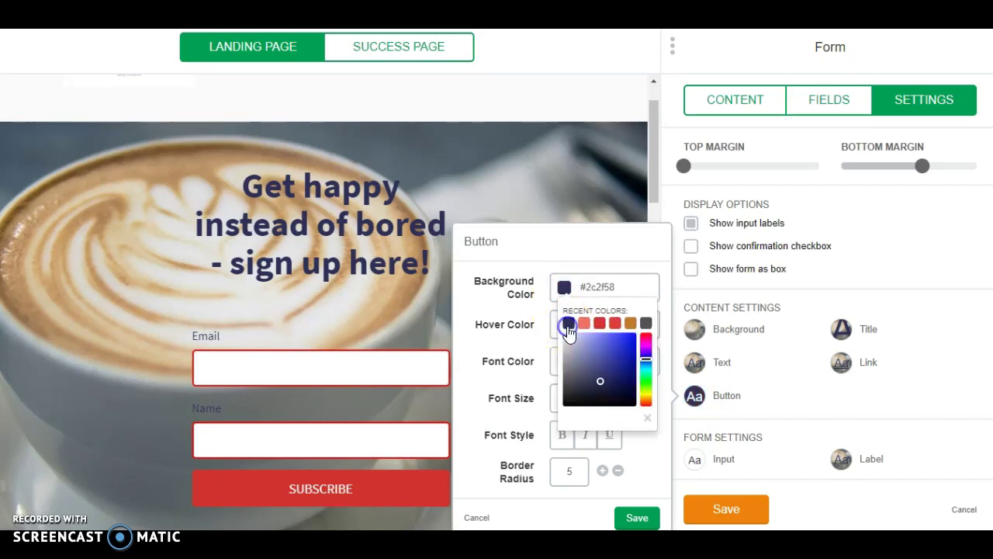
pyautogui.click(636, 518)
pyautogui.click(505, 332)
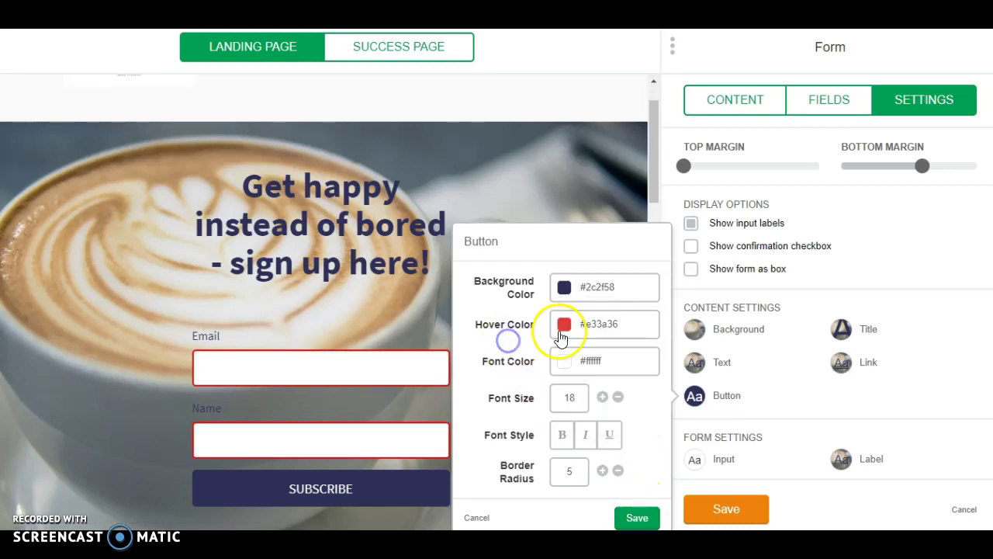
# Set the signup form button's hover color to the recent dark navy #2c2f58.
pyautogui.click(564, 326)
pyautogui.click(569, 360)
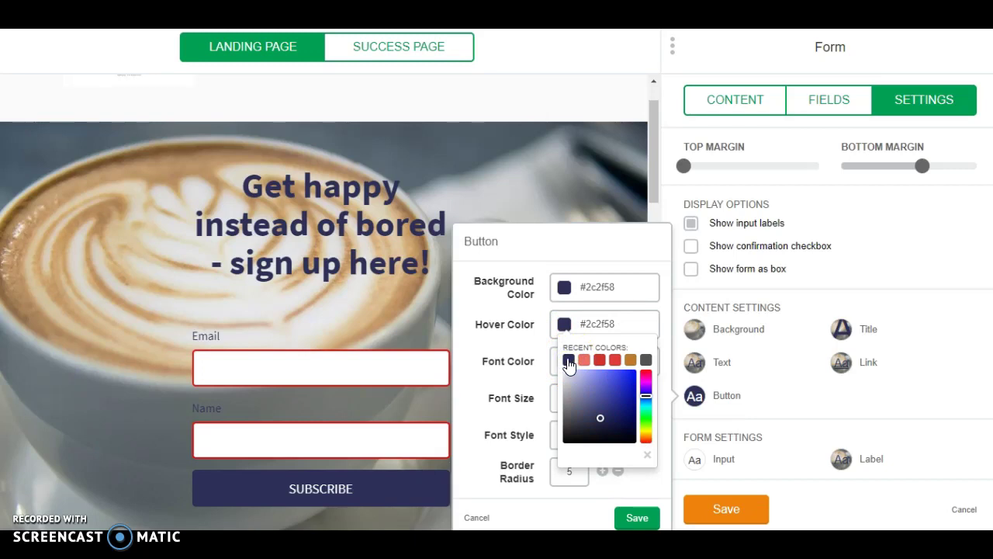
pyautogui.click(498, 385)
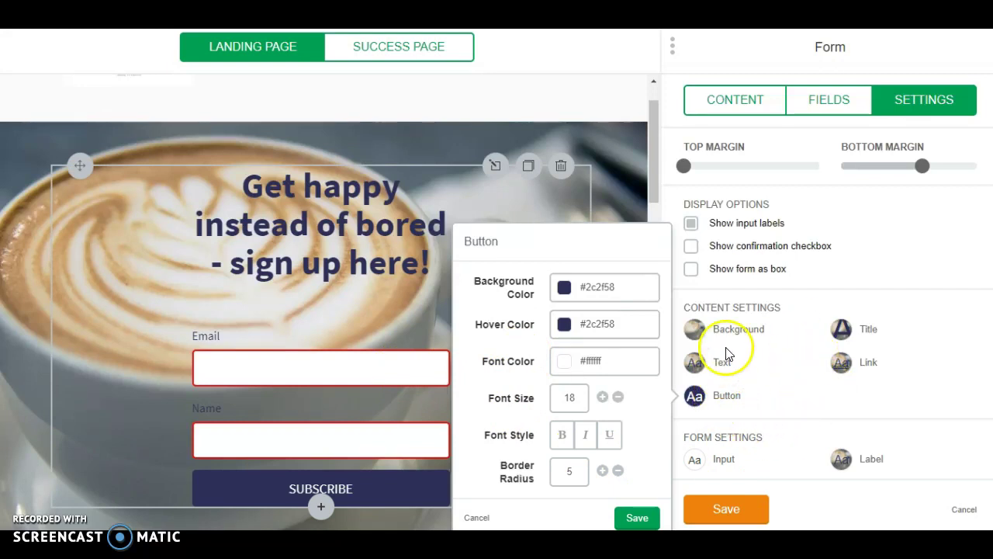
# Check the signup form's input field style settings and save the form block.
pyautogui.click(698, 464)
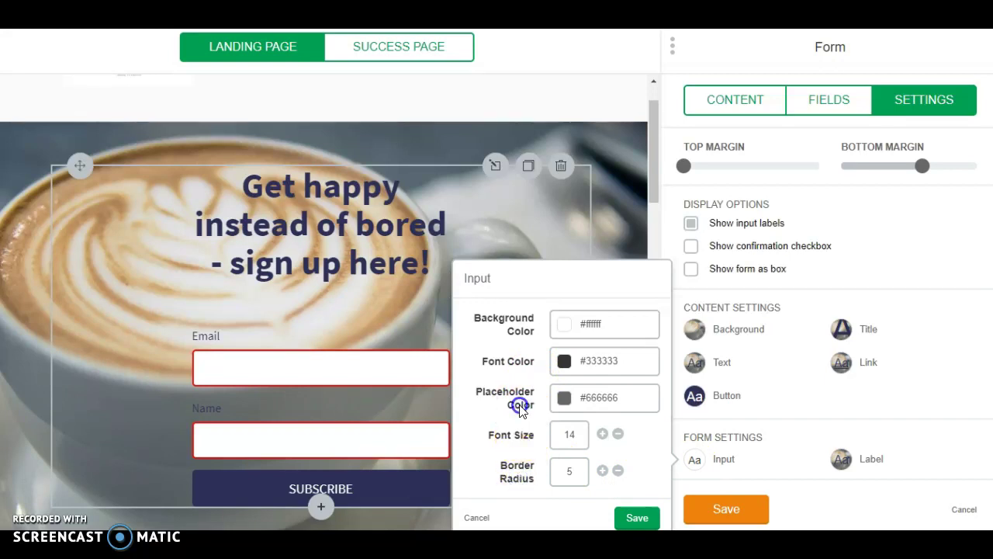
pyautogui.click(525, 326)
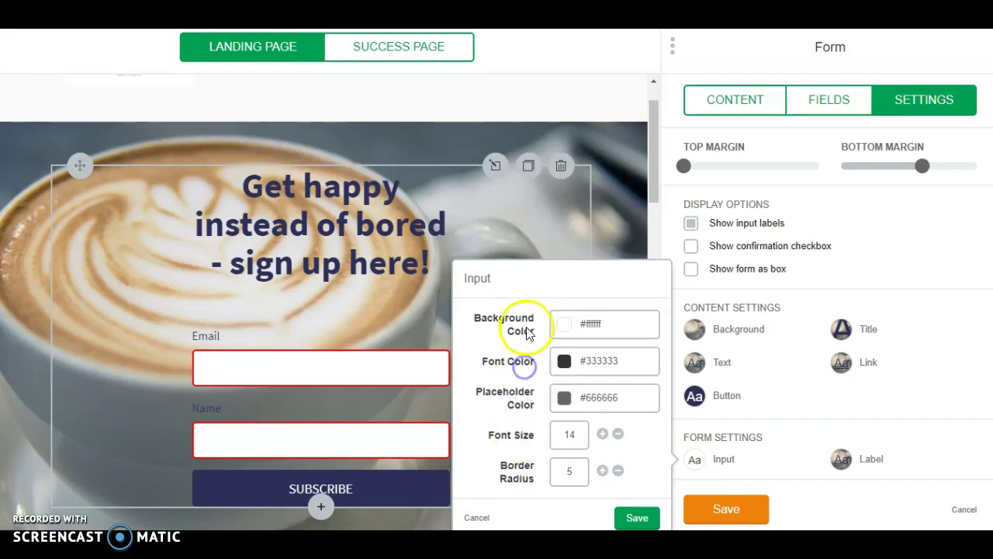
pyautogui.click(635, 517)
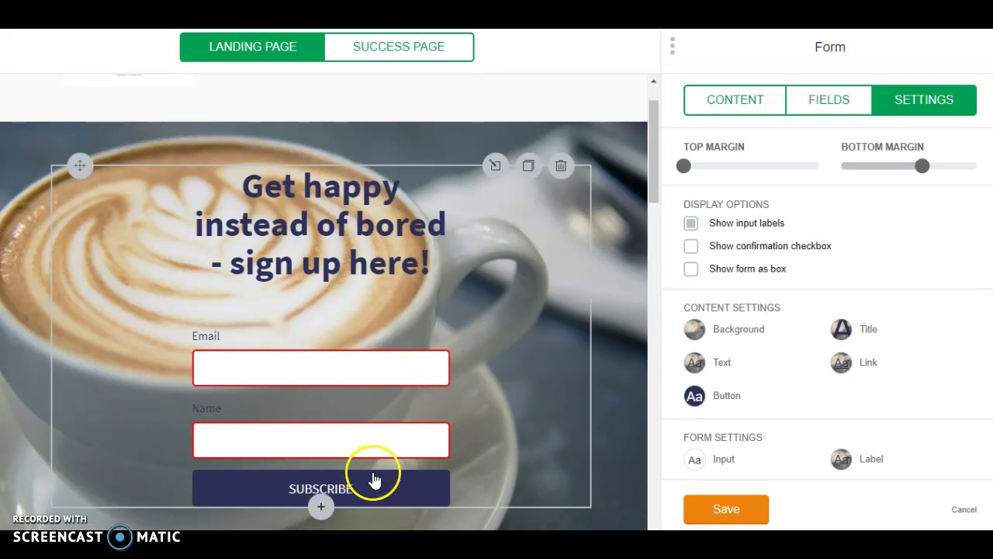
pyautogui.click(717, 510)
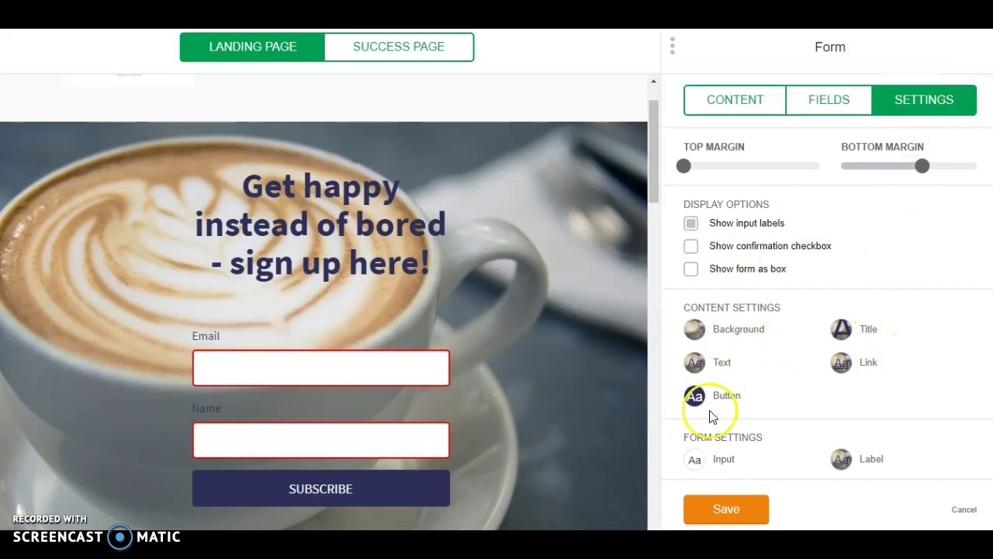
pyautogui.click(721, 510)
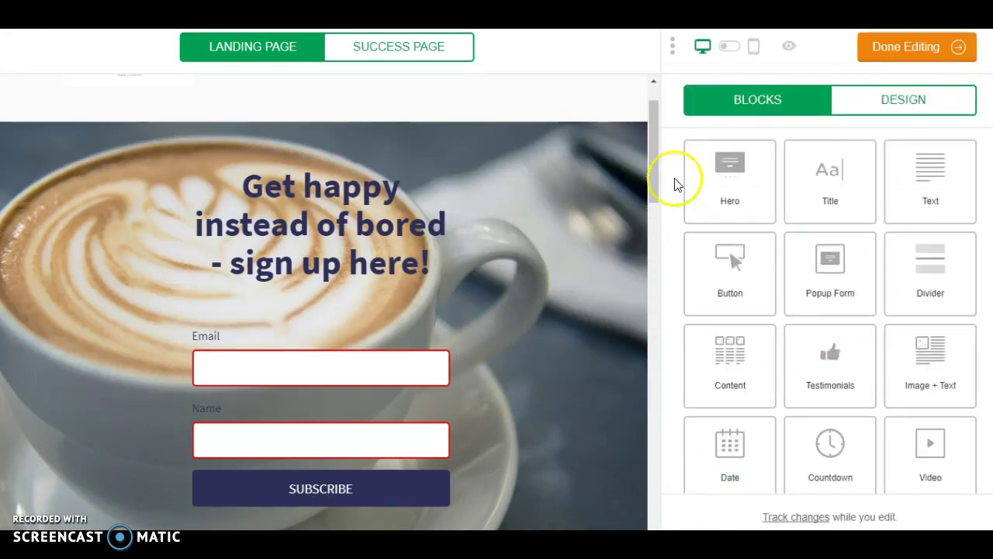
# Set the "7 days course" title's font color to the recent dark navy #2c2f58 and save the title style.
pyautogui.moveTo(656, 173); pyautogui.dragTo(659, 264)
pyautogui.moveTo(411, 215)
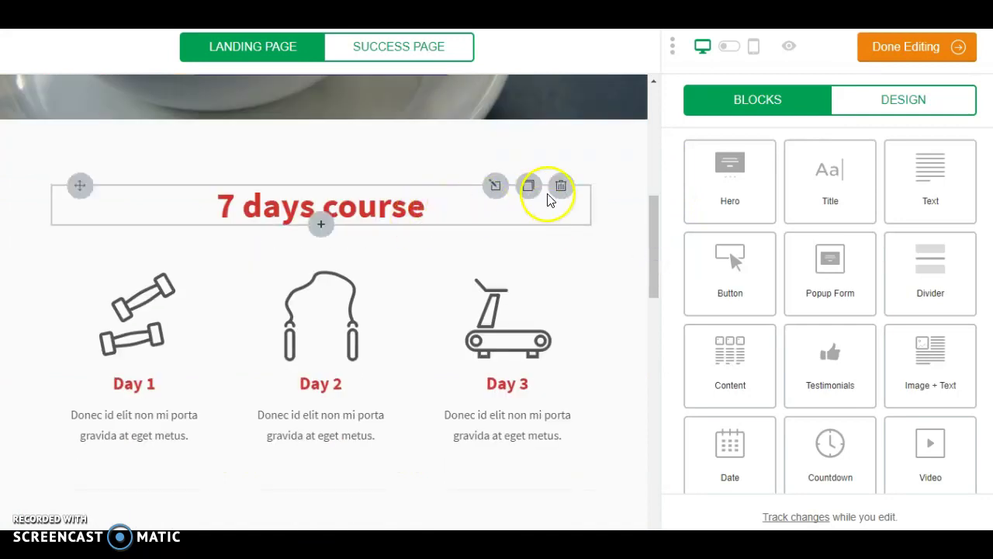
pyautogui.click(471, 202)
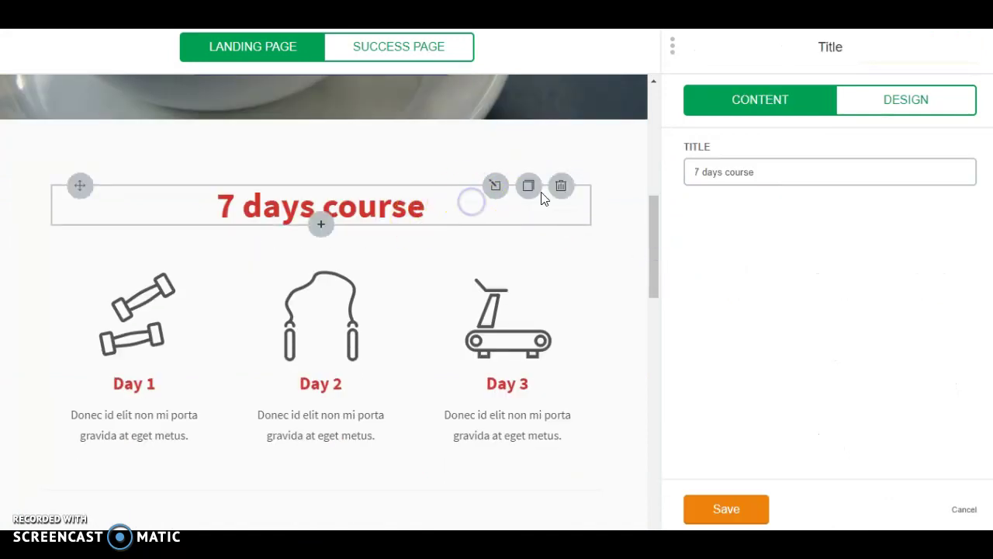
pyautogui.click(908, 106)
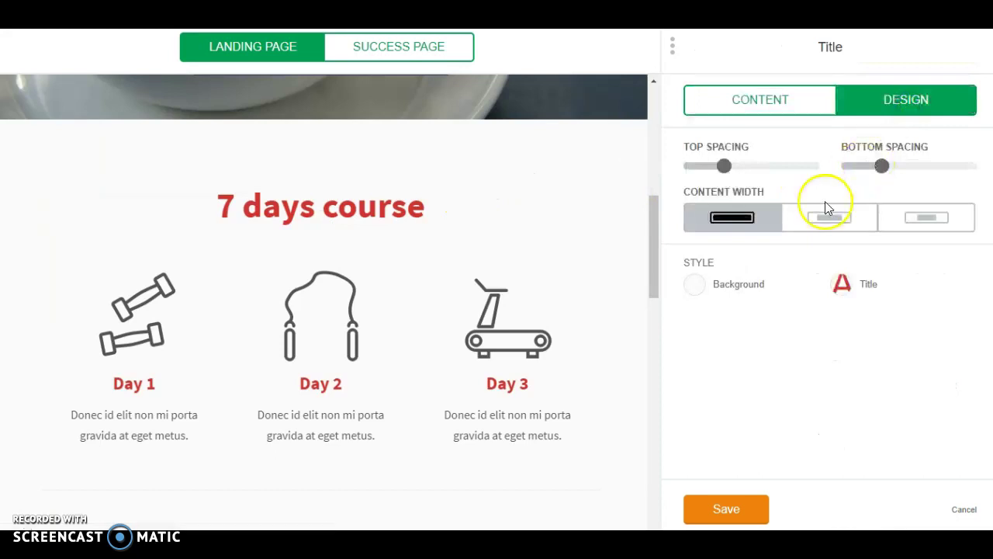
pyautogui.click(842, 285)
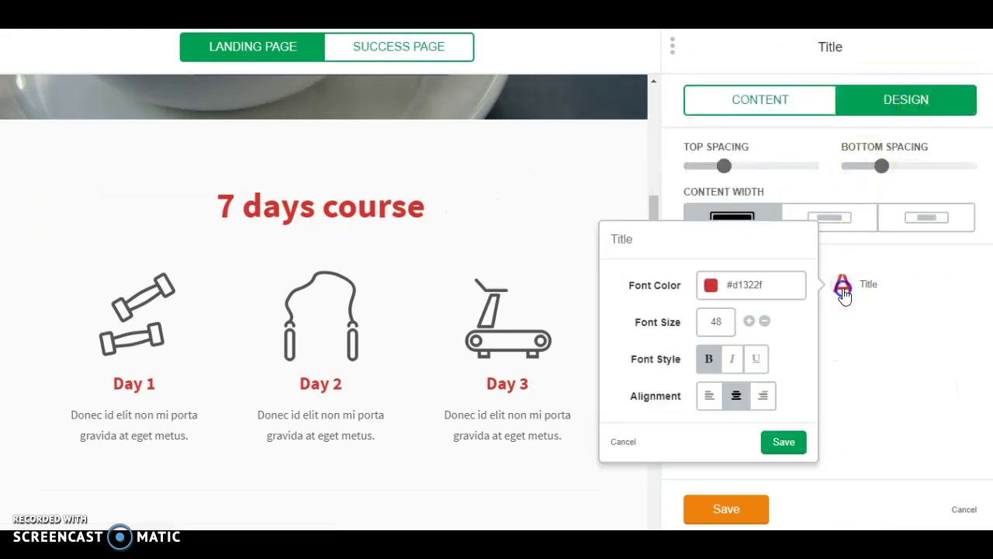
pyautogui.click(711, 287)
pyautogui.click(715, 319)
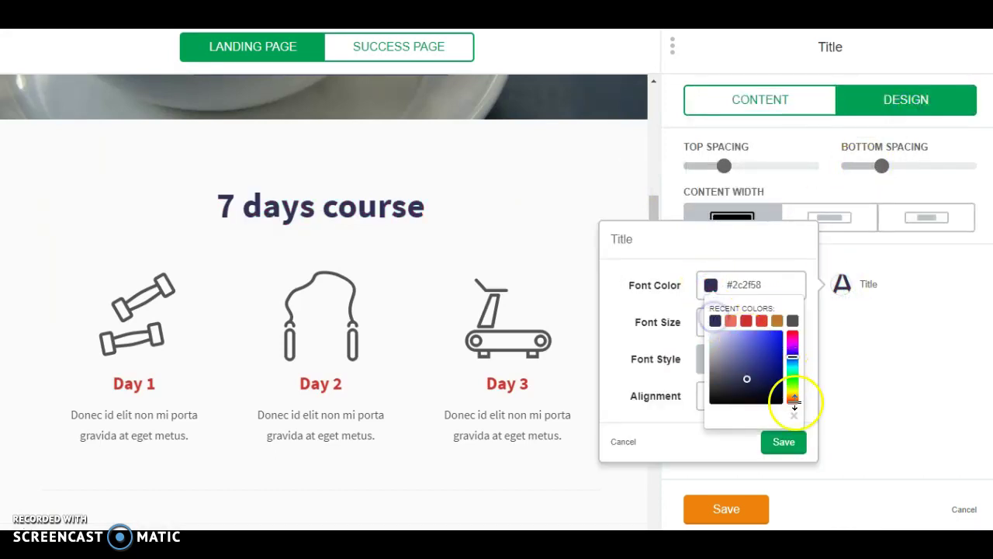
pyautogui.click(785, 444)
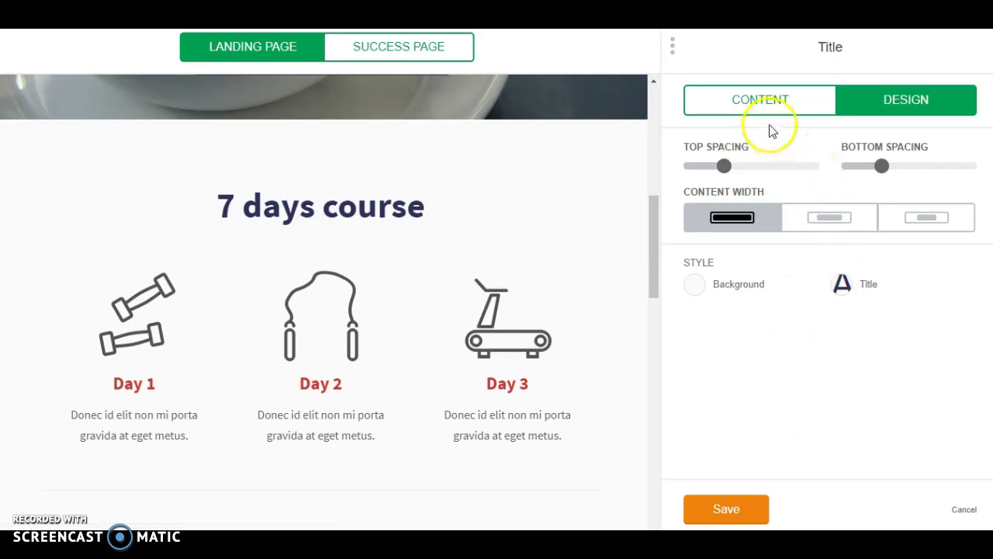
# Change the "7 days course" title text to "5 day email series" and save the title block.
pyautogui.click(769, 105)
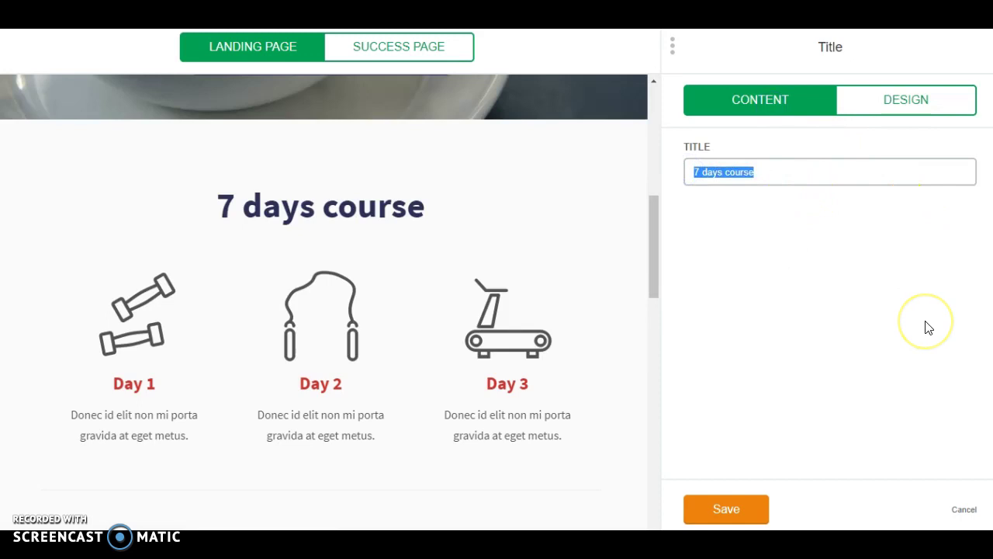
pyautogui.write('5 day email ')
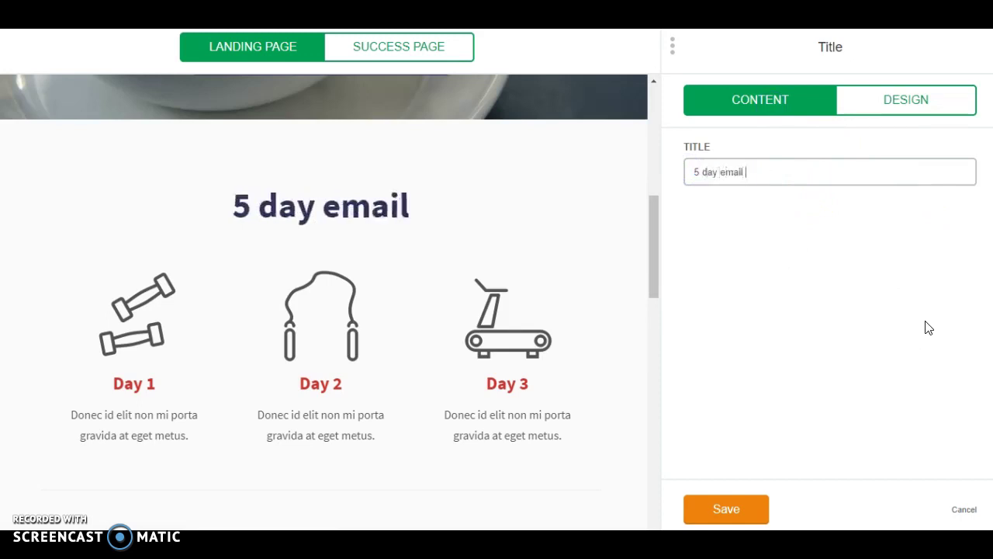
pyautogui.write('series')
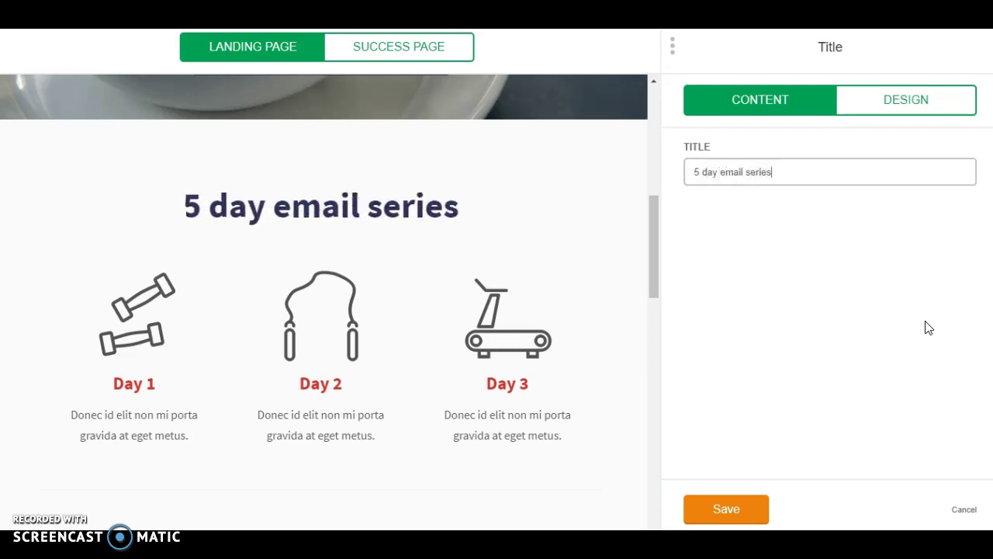
pyautogui.click(757, 510)
# Delete the three-column Day 1 to Day 3 content block beneath the title.
pyautogui.moveTo(466, 281)
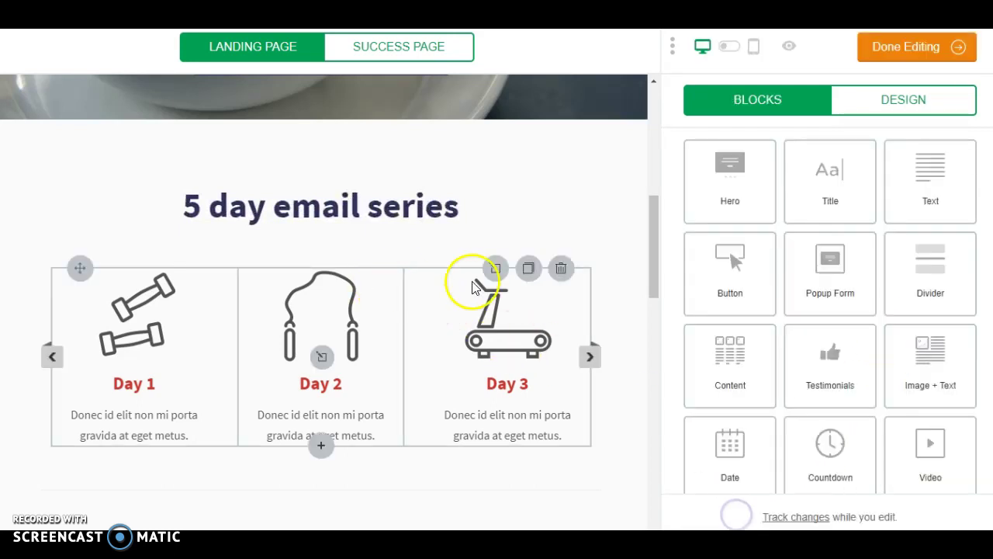
pyautogui.click(560, 270)
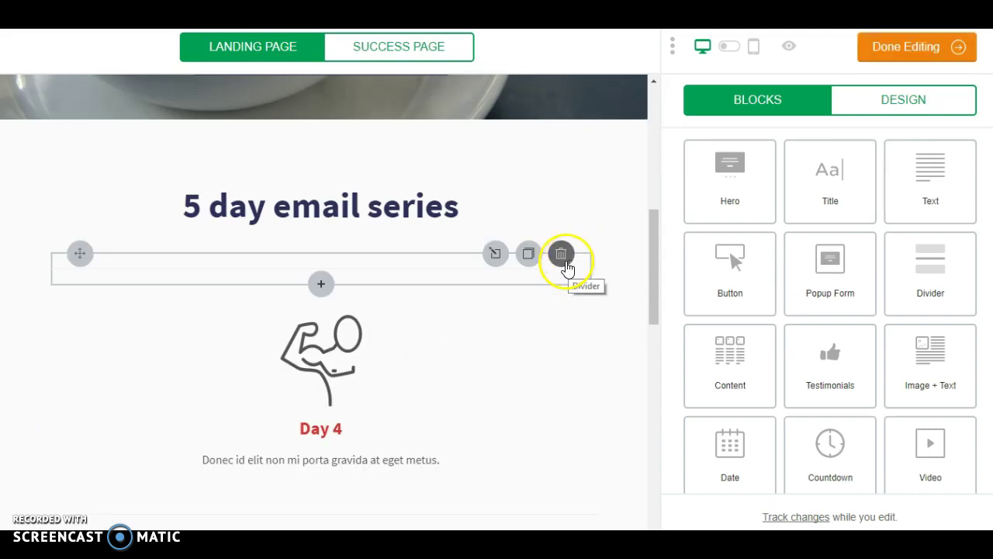
# Set the color of the divider under the "5 day email series" title to the recent dark navy #2c2f58.
pyautogui.moveTo(437, 270)
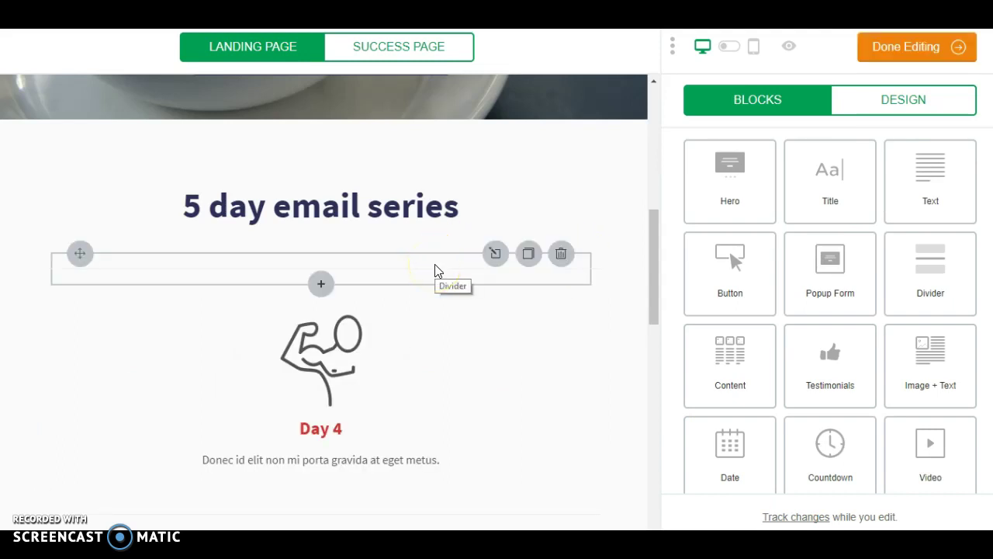
pyautogui.click(435, 270)
pyautogui.click(844, 177)
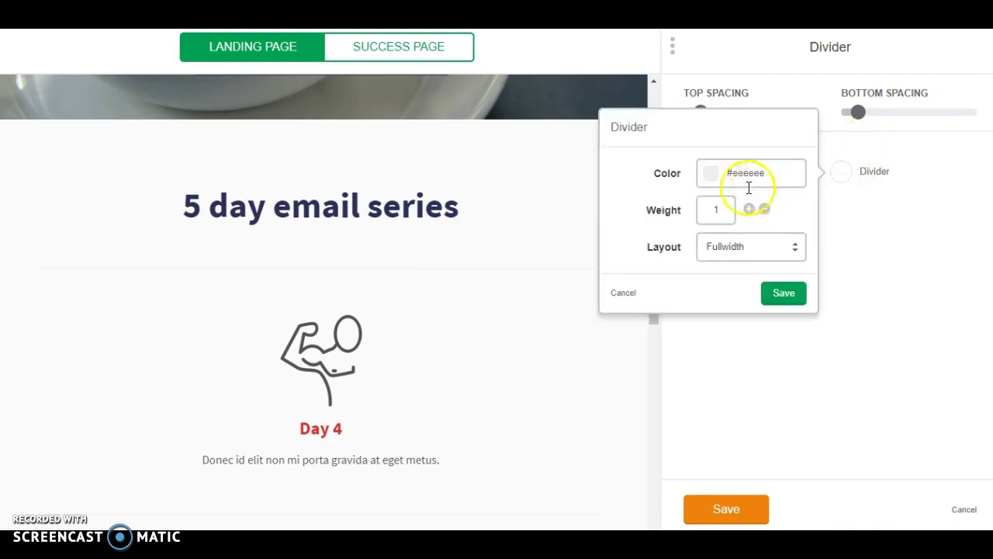
pyautogui.click(711, 174)
pyautogui.click(715, 208)
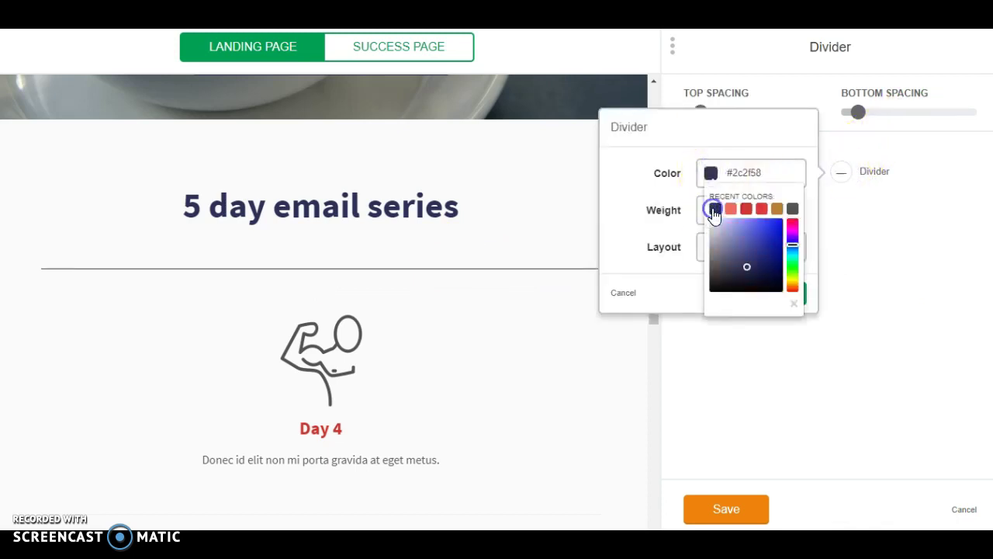
pyautogui.click(718, 353)
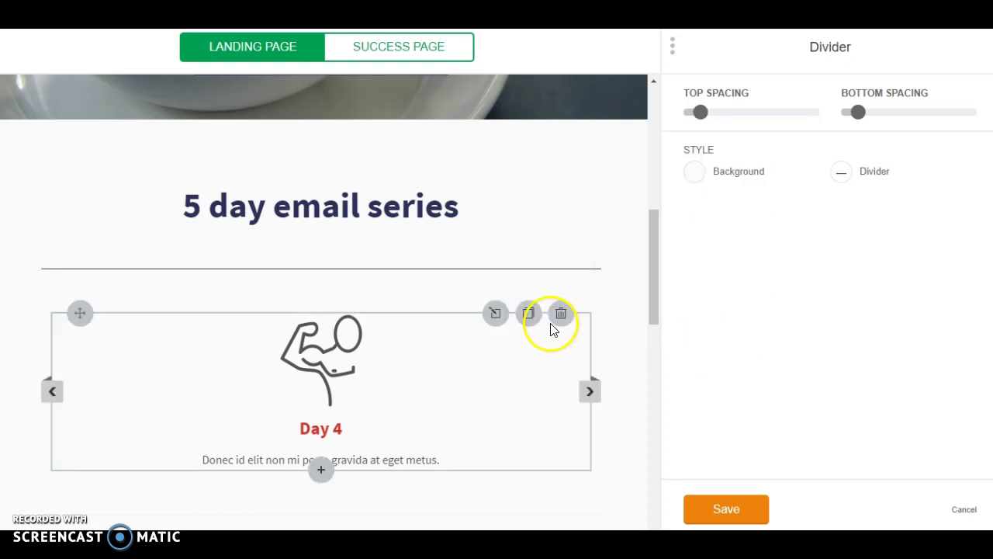
# Delete the Day 4 content block and the Day 5 to Day 7 content block.
pyautogui.click(411, 361)
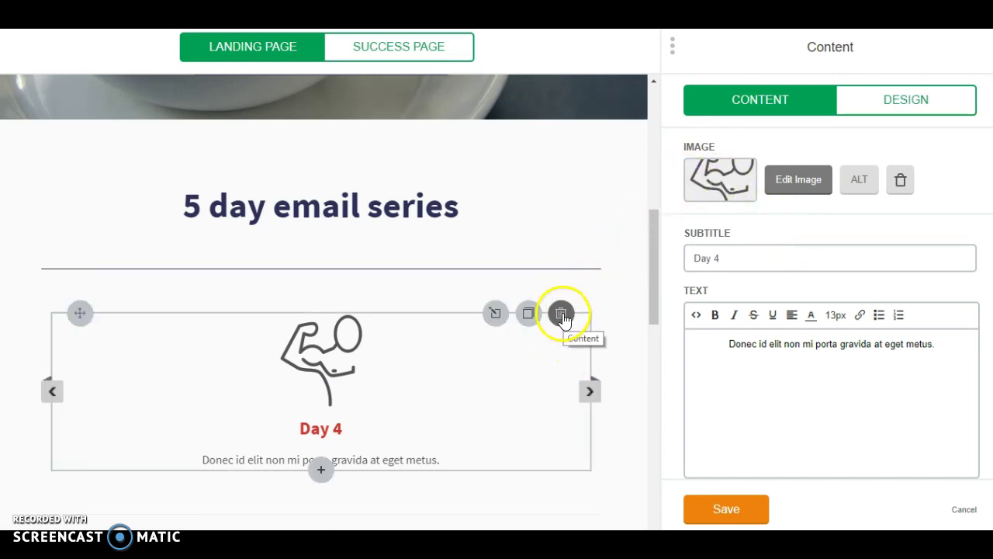
pyautogui.click(561, 313)
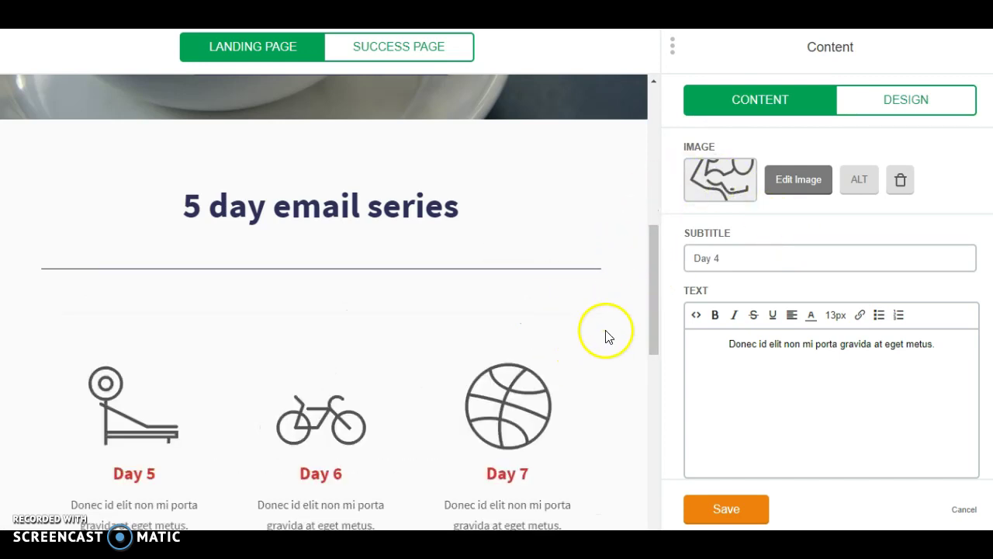
pyautogui.click(569, 359)
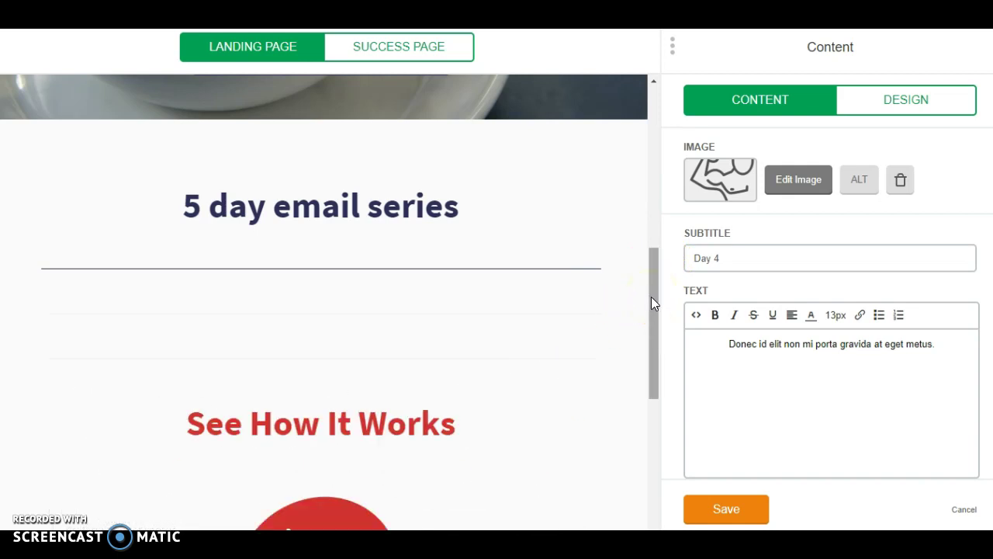
# Delete the play-button video block beneath the "See How It Works" title.
pyautogui.moveTo(651, 303); pyautogui.dragTo(648, 381)
pyautogui.moveTo(562, 147)
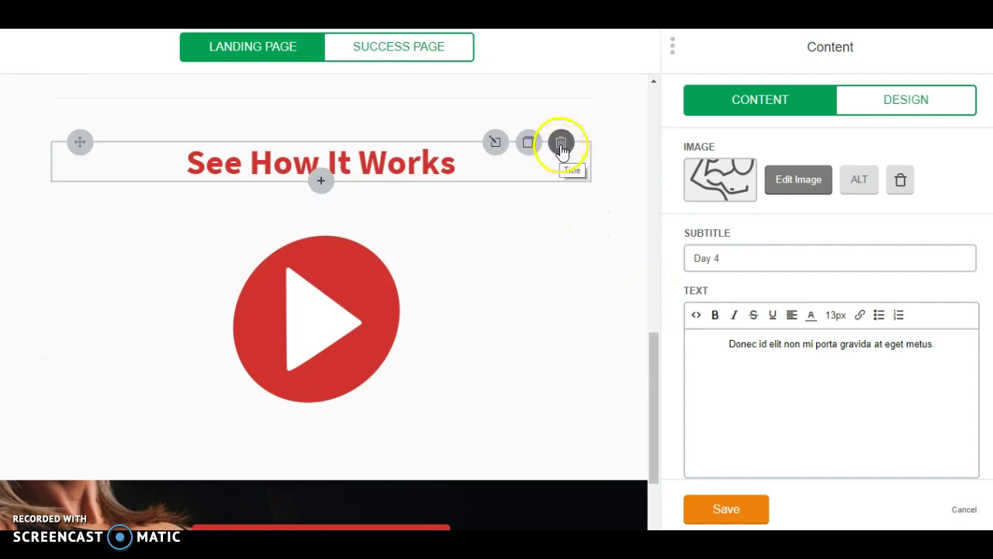
pyautogui.click(561, 230)
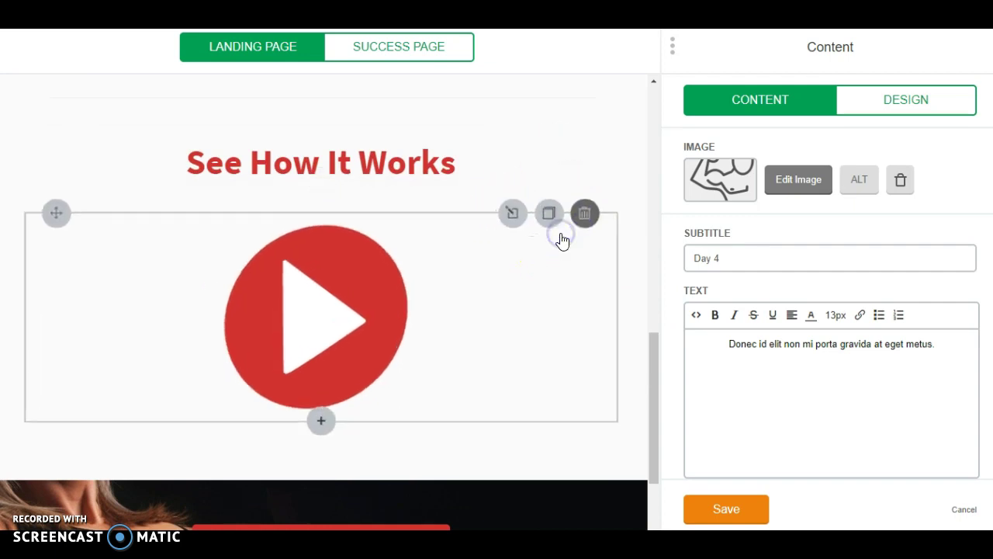
pyautogui.click(662, 432)
pyautogui.moveTo(550, 411)
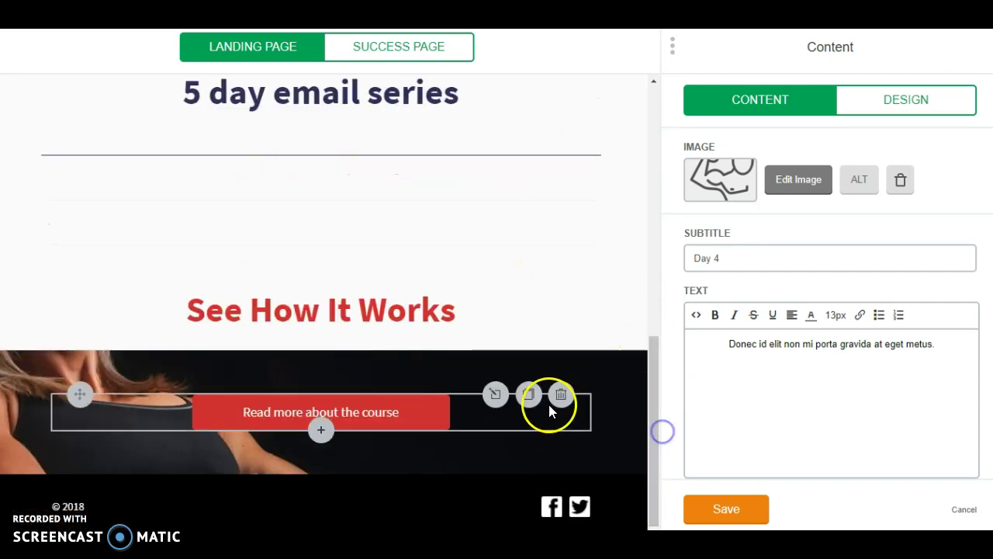
pyautogui.moveTo(567, 509)
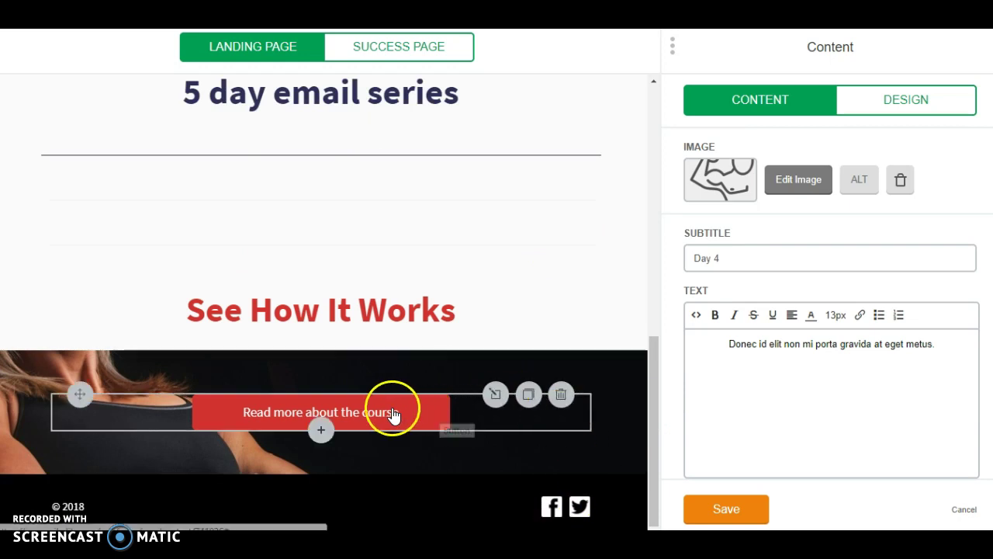
# Save the open content block and open the settings of the "Get happy instead of bored" sign-up form.
pyautogui.click(726, 509)
pyautogui.moveTo(655, 451); pyautogui.dragTo(629, 169)
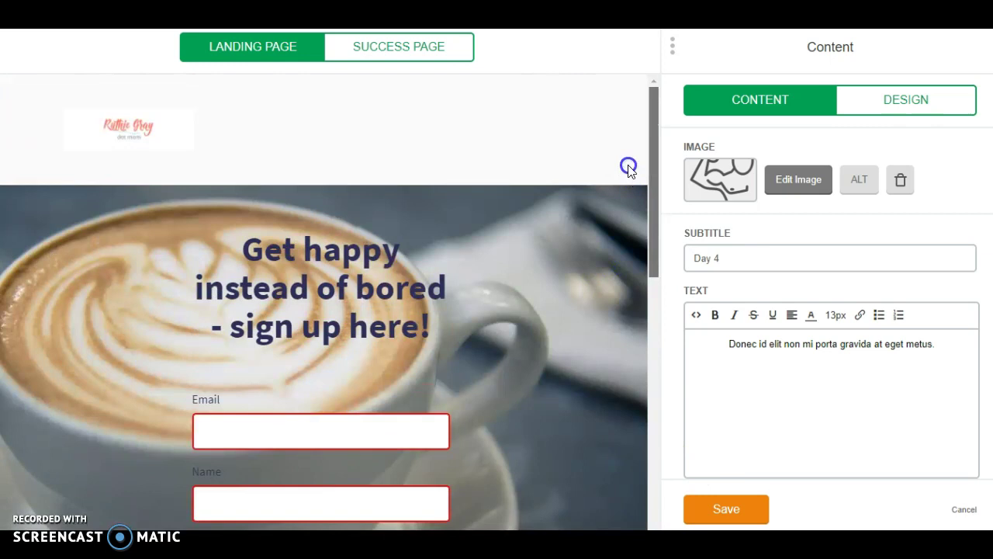
pyautogui.scroll(-1, 625, 194)
pyautogui.click(390, 358)
pyautogui.click(495, 158)
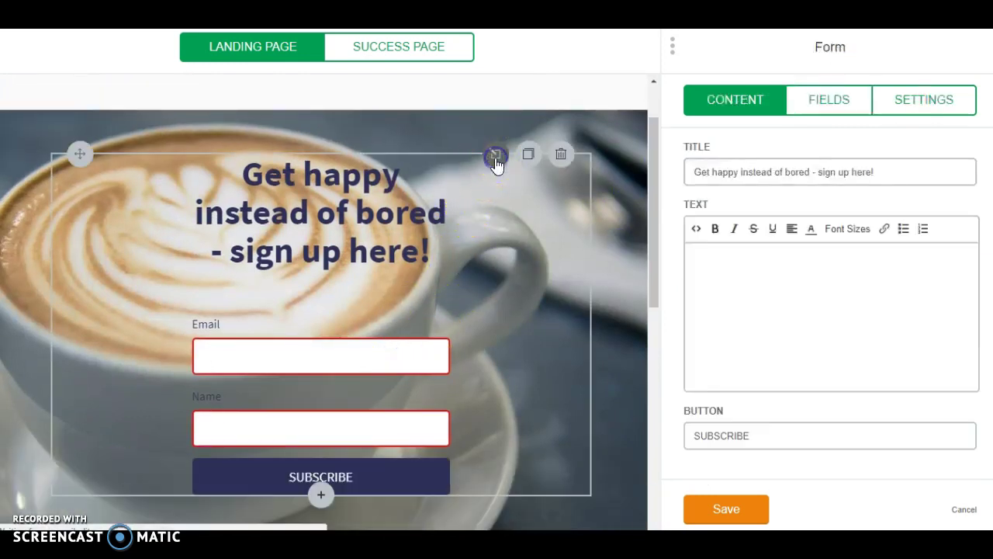
pyautogui.click(827, 102)
pyautogui.click(922, 105)
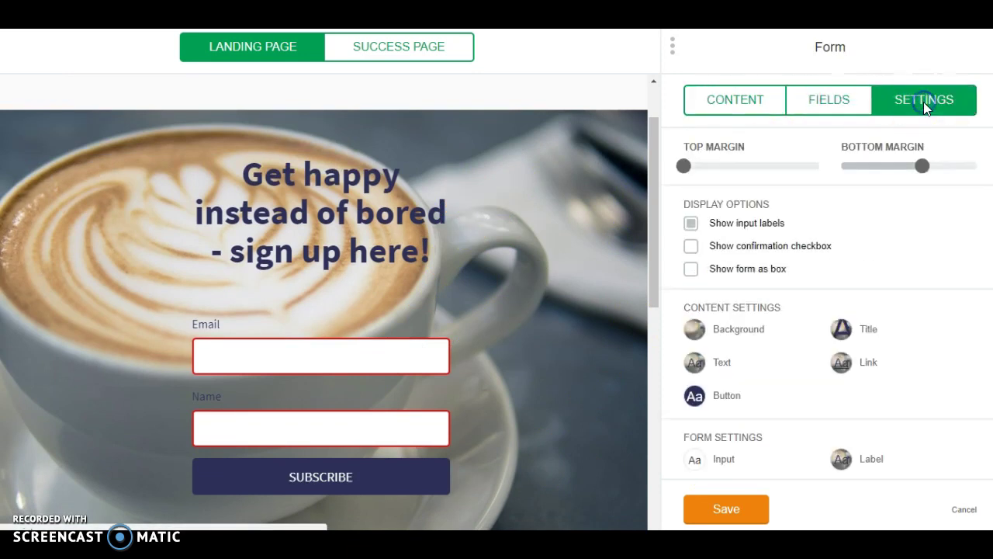
# Review the sign-up form's background, text, title, link and button style settings.
pyautogui.click(693, 332)
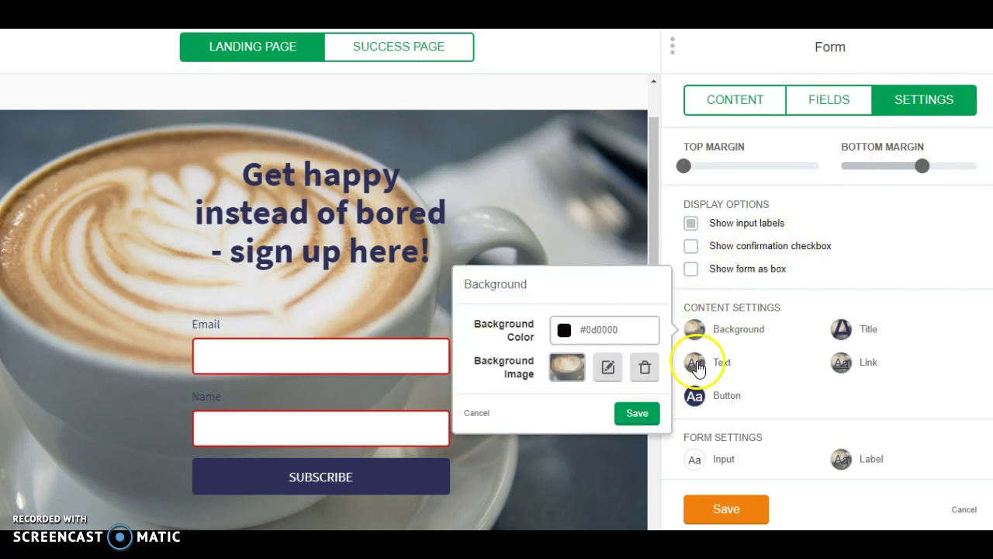
pyautogui.click(696, 364)
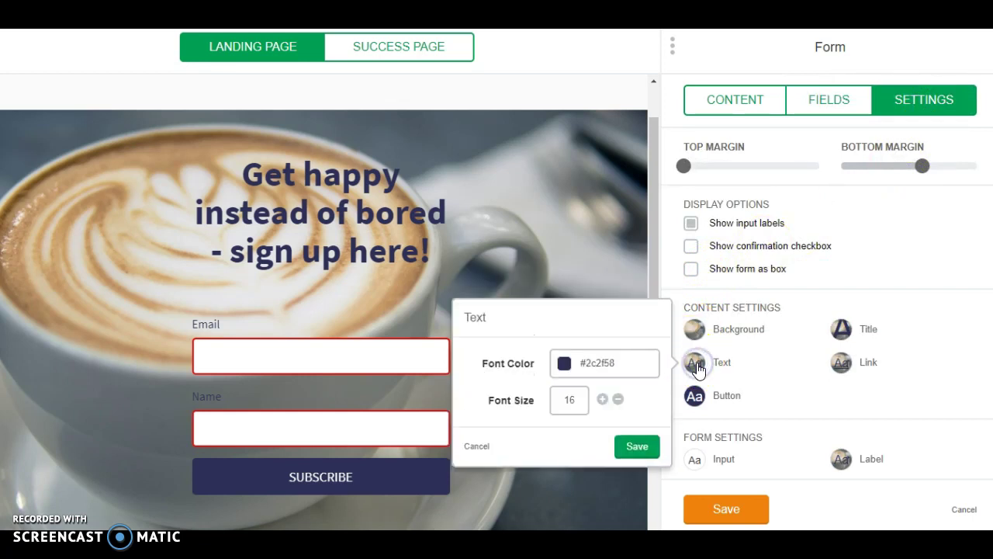
pyautogui.click(840, 331)
pyautogui.click(844, 364)
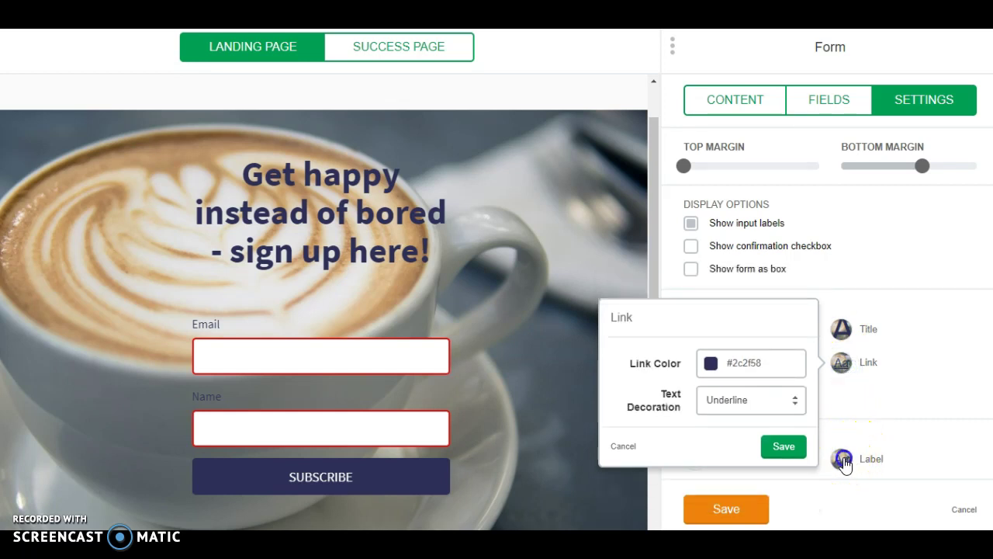
pyautogui.click(893, 401)
pyautogui.click(694, 397)
# Set the background color of the form's input fields to pale lavender #e9e9f2 and save the form.
pyautogui.click(693, 462)
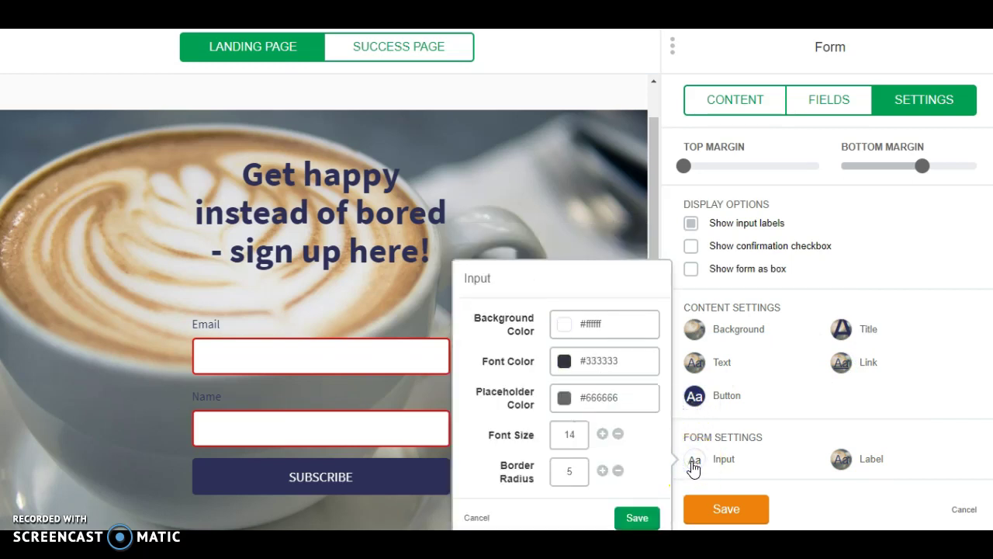
pyautogui.click(562, 324)
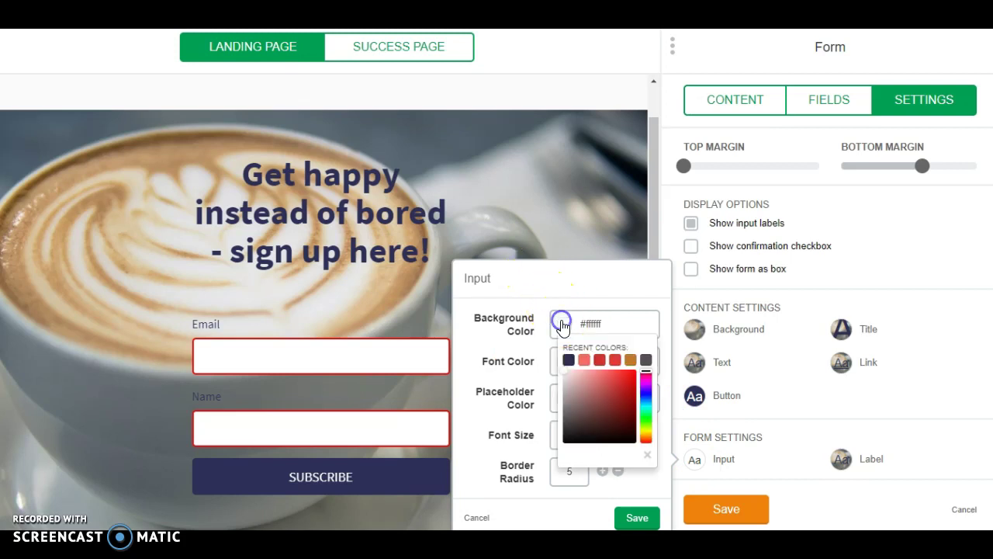
pyautogui.click(568, 361)
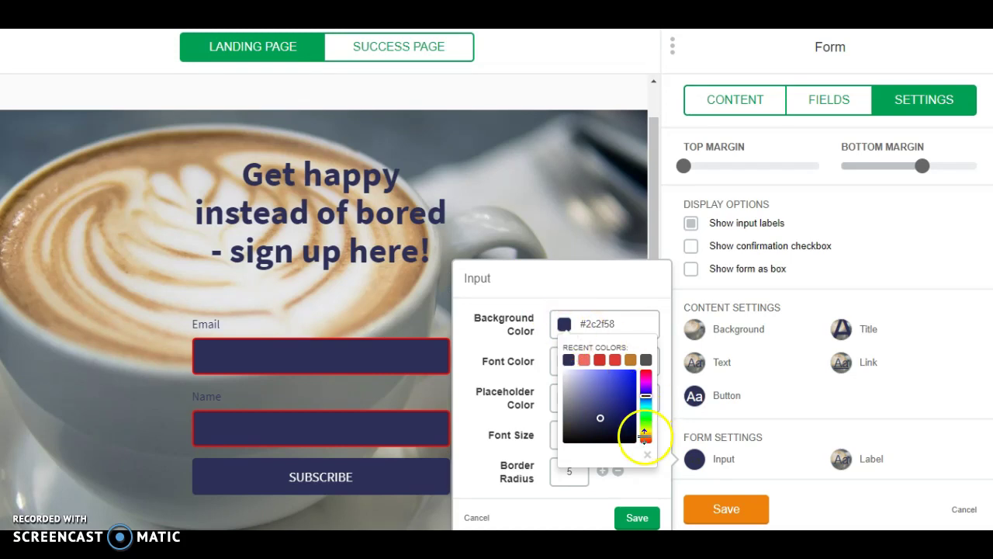
pyautogui.click(566, 373)
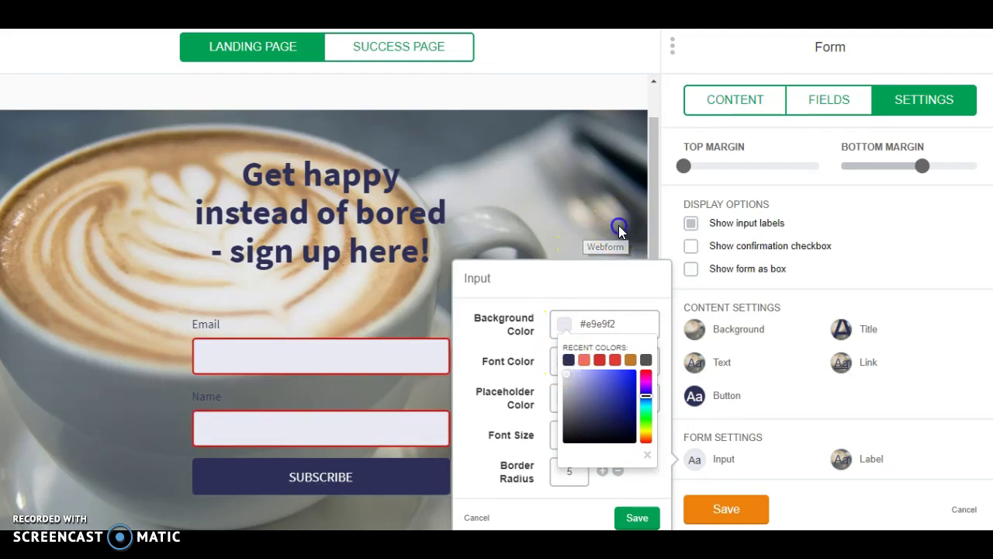
pyautogui.click(596, 490)
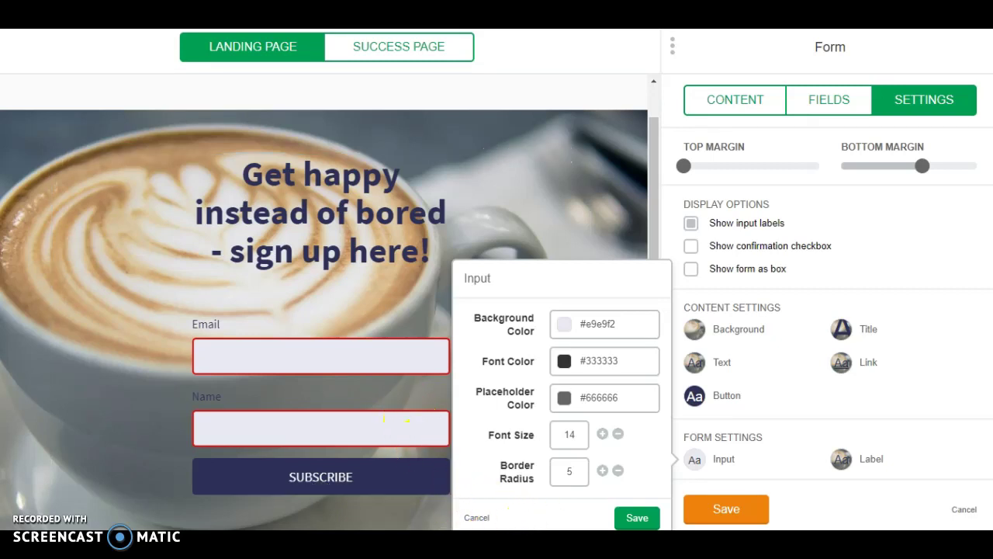
pyautogui.click(638, 518)
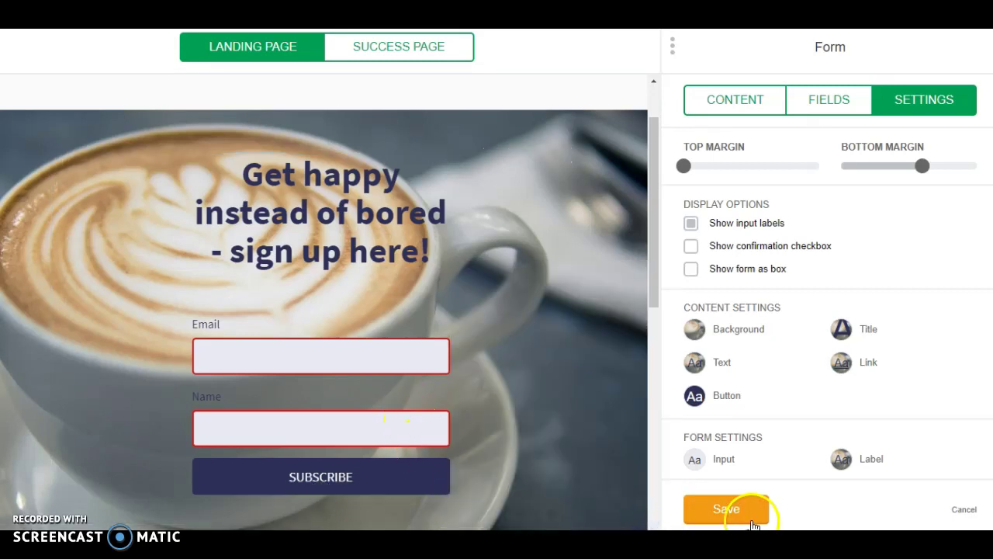
pyautogui.click(727, 512)
pyautogui.click(725, 511)
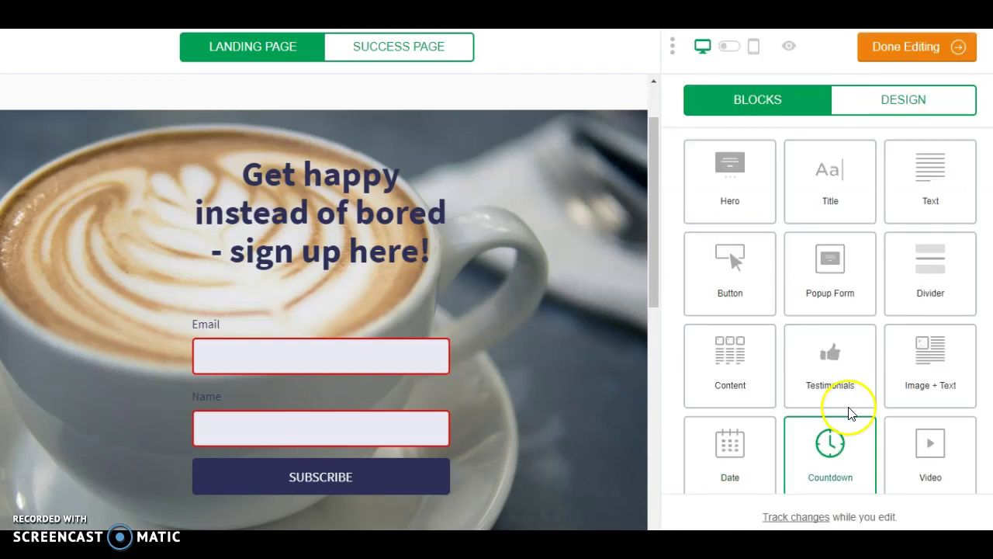
# Add a Testimonials block between the sign-up form section and the "5 day email series" title.
pyautogui.moveTo(653, 151); pyautogui.dragTo(659, 256)
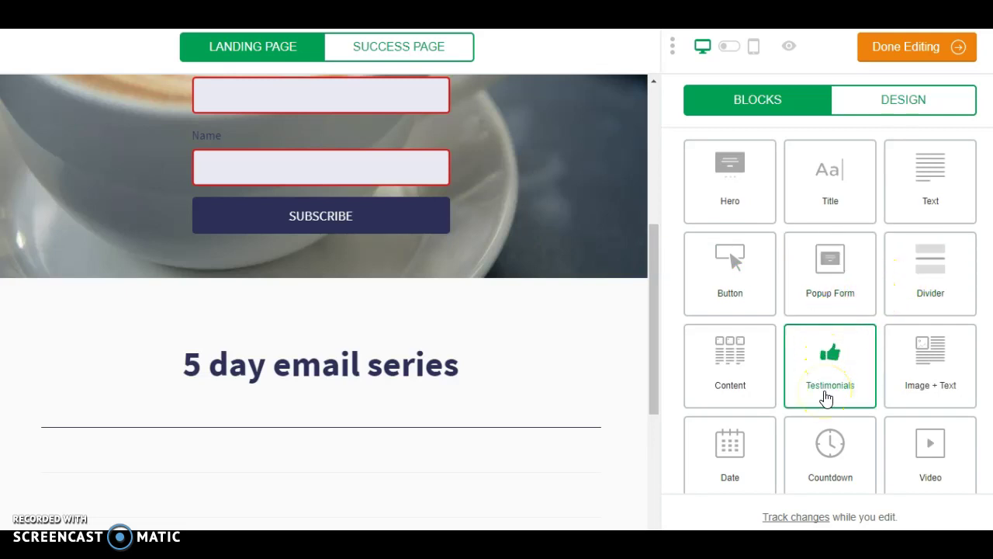
pyautogui.moveTo(826, 397); pyautogui.dragTo(346, 497)
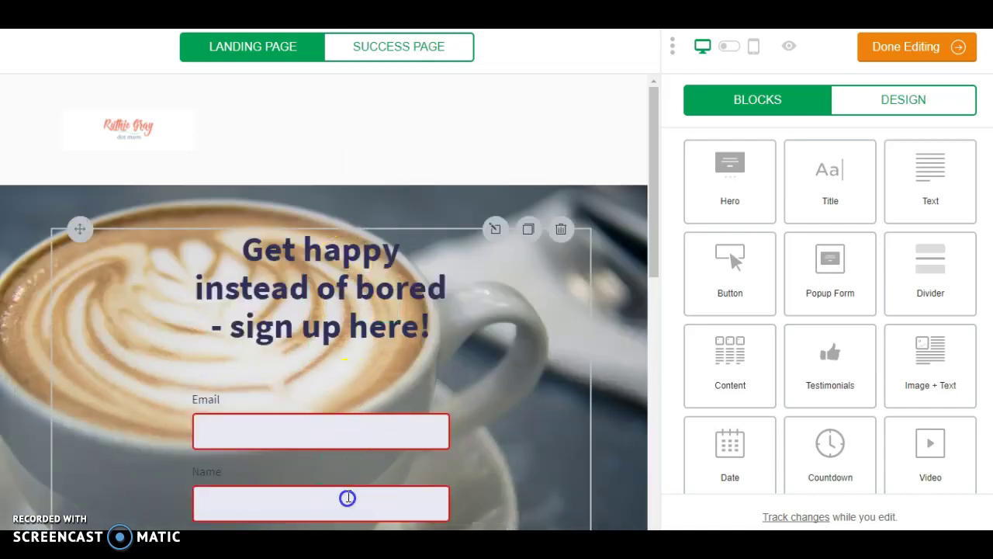
pyautogui.moveTo(656, 223); pyautogui.dragTo(685, 408)
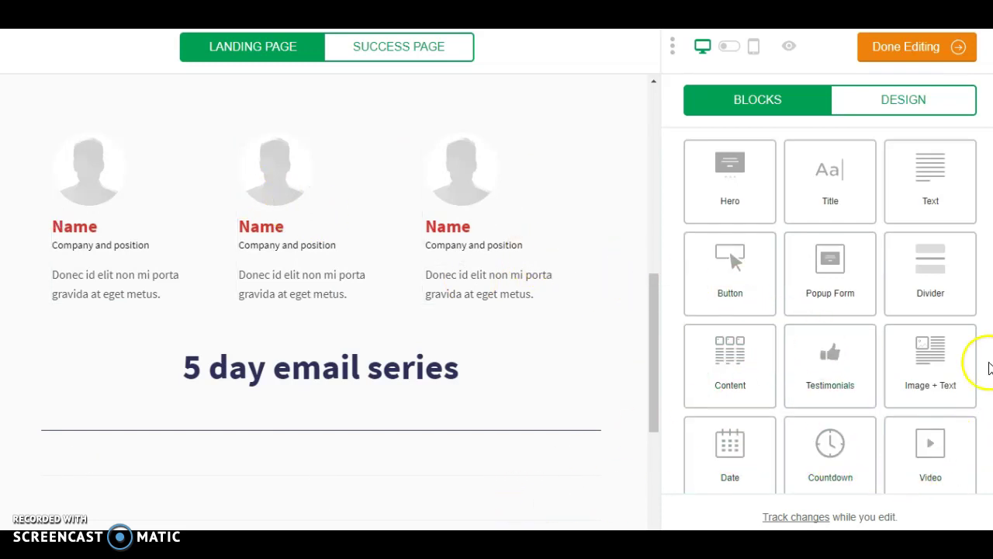
# Look over the rest of the landing page, switch to the success page and examine its content.
pyautogui.moveTo(653, 307); pyautogui.dragTo(652, 415)
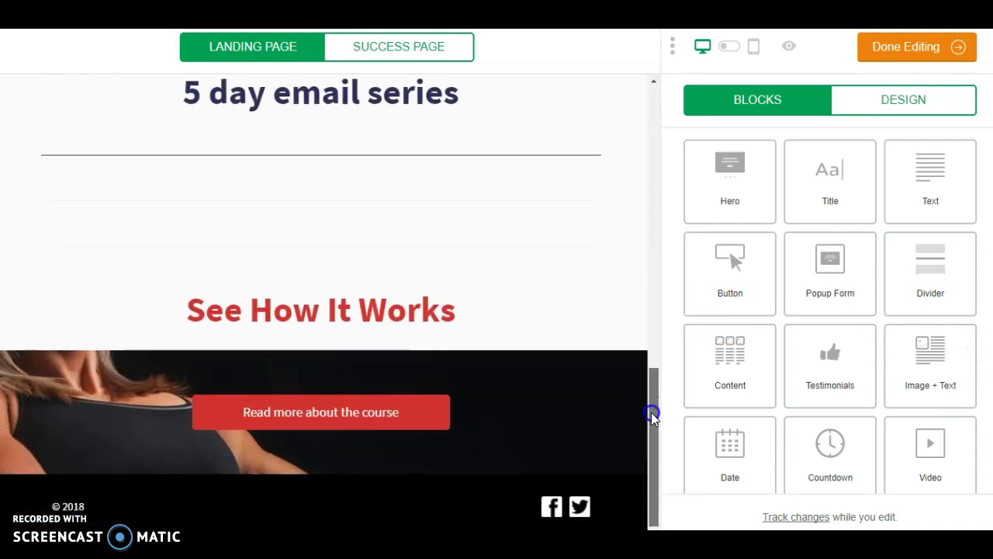
pyautogui.moveTo(652, 415); pyautogui.dragTo(656, 123)
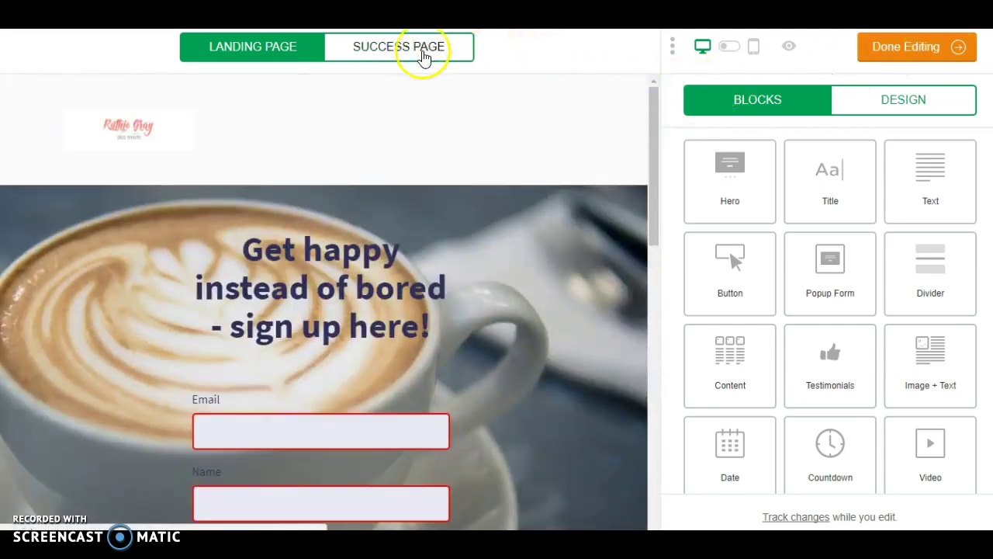
pyautogui.click(424, 54)
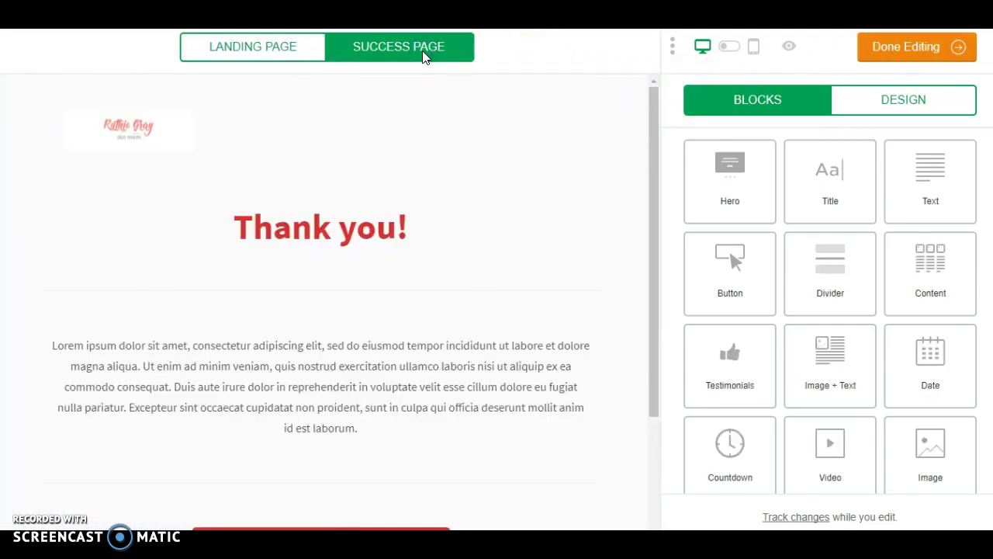
pyautogui.moveTo(650, 191); pyautogui.dragTo(654, 169)
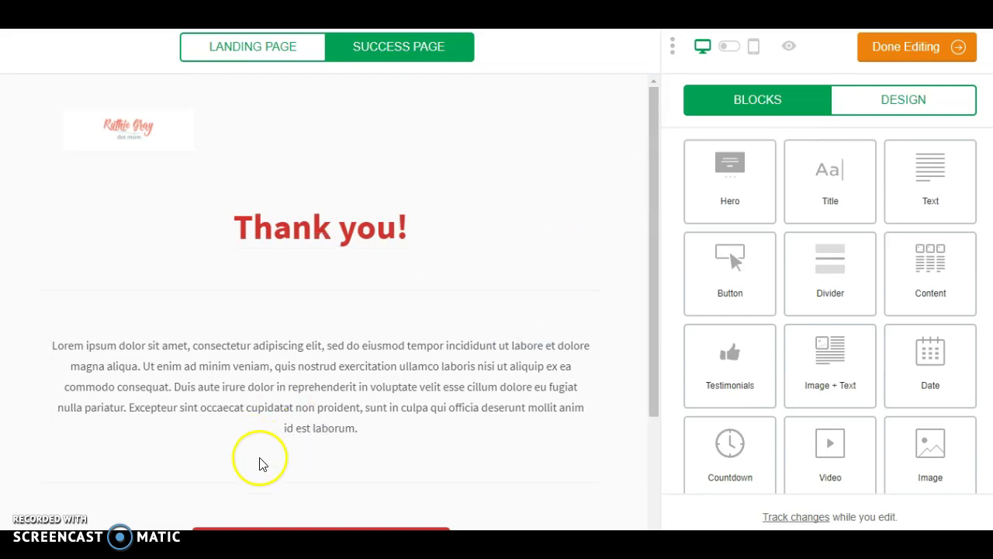
pyautogui.moveTo(654, 287); pyautogui.dragTo(647, 383)
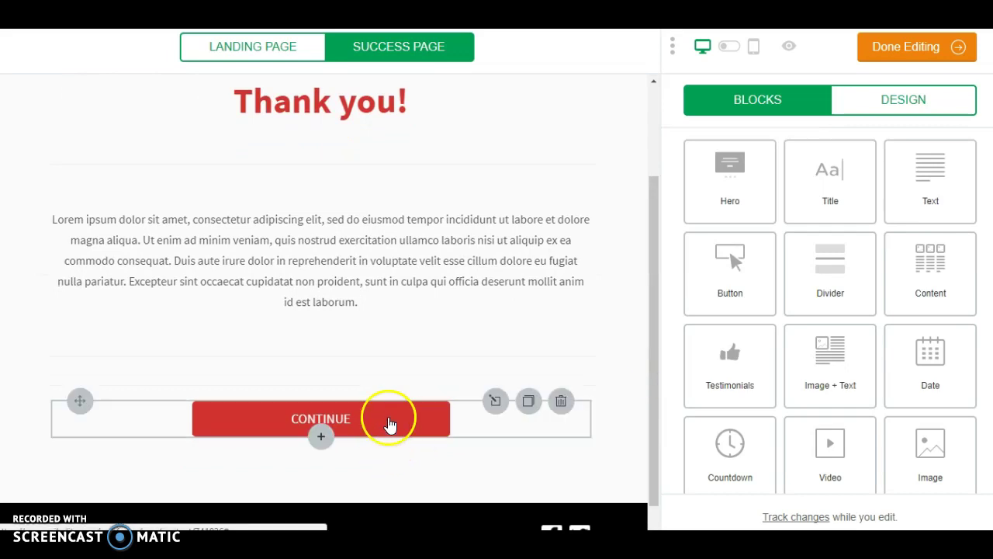
# Set the success page's CONTINUE button to open its link in a new window and save it.
pyautogui.click(390, 424)
pyautogui.click(695, 211)
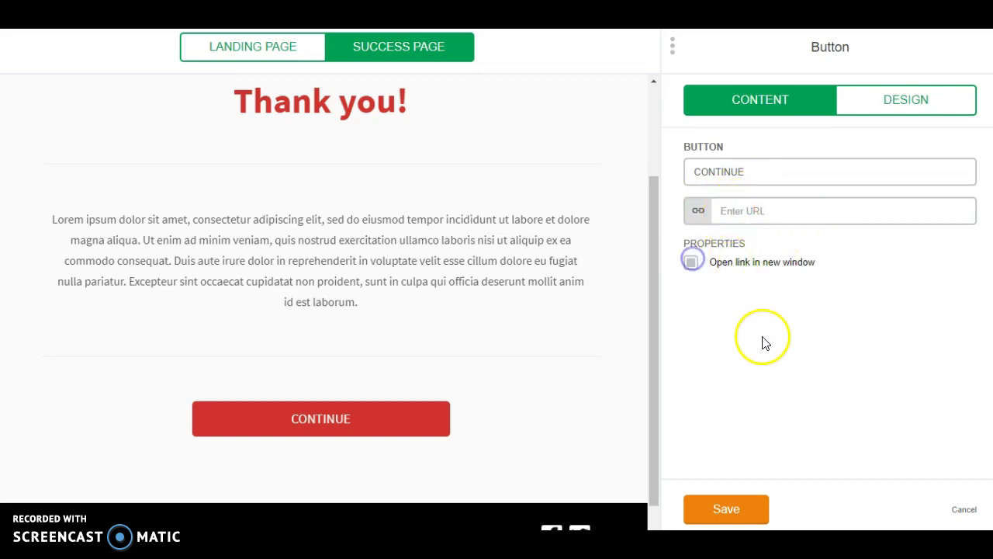
pyautogui.click(725, 509)
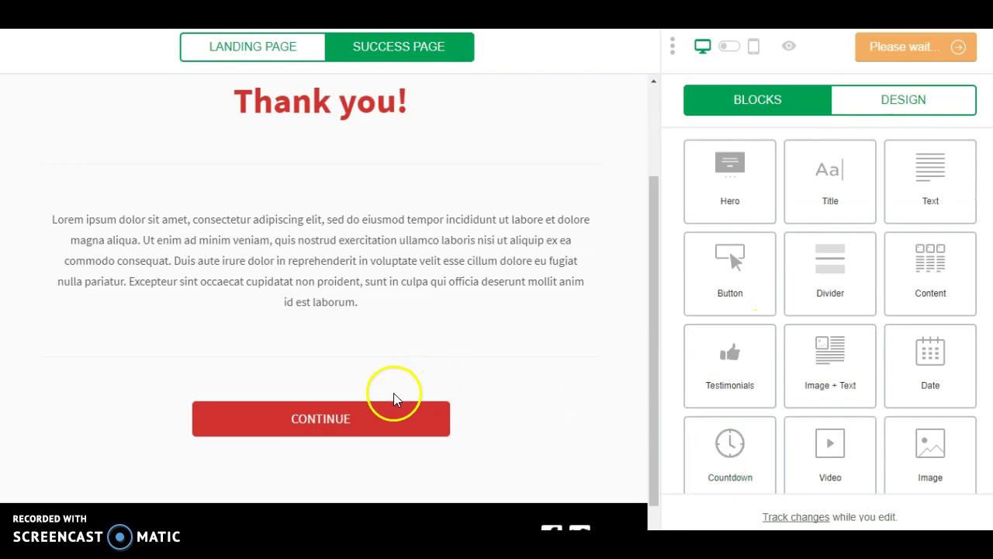
# Finish editing the landing page and its success page.
pyautogui.click(448, 288)
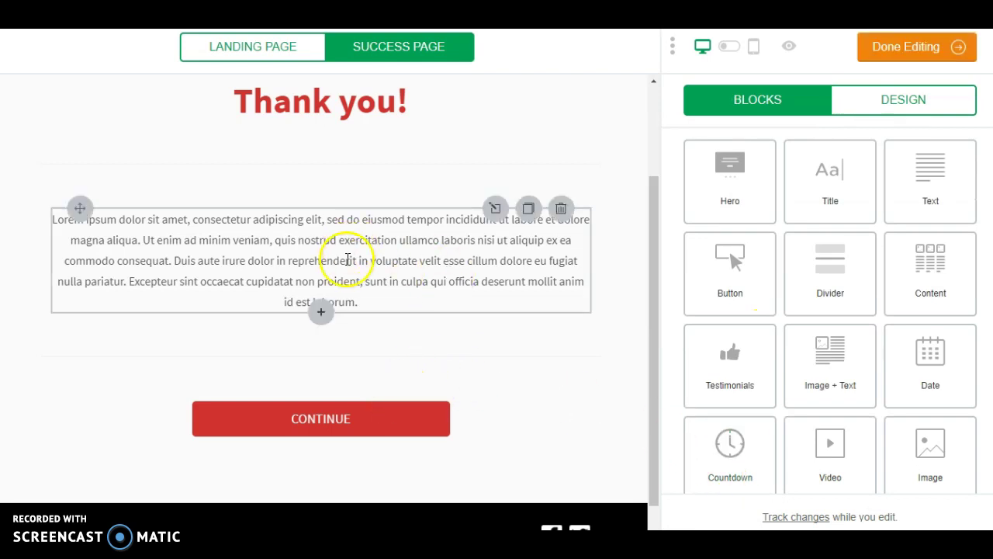
pyautogui.click(887, 45)
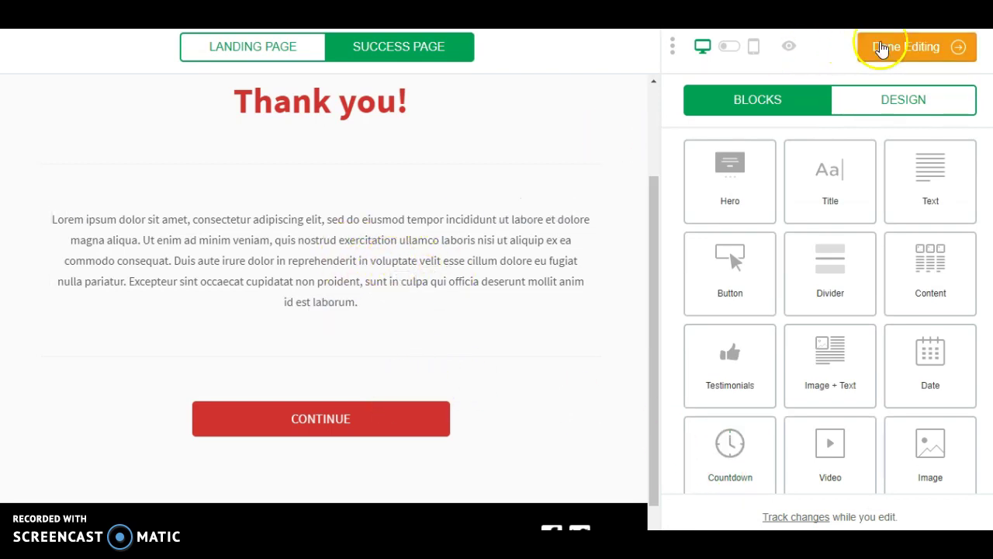